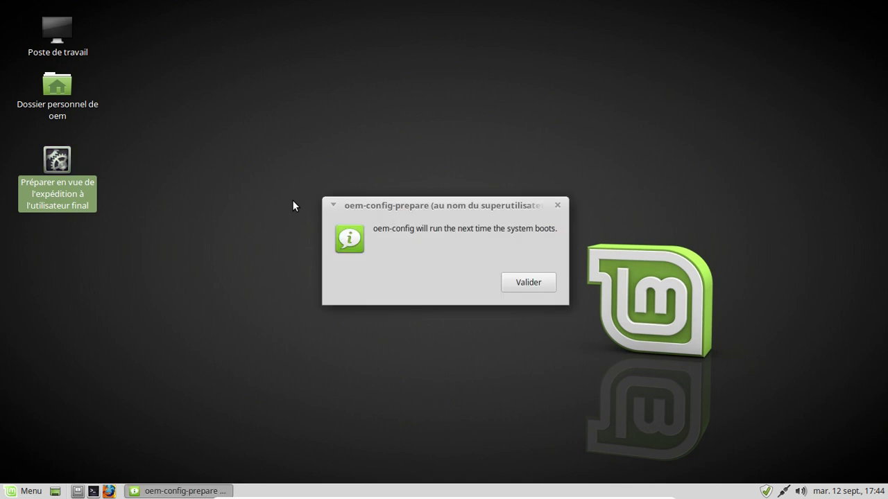
# Step: Dismiss the oem-config notice and restart the Linux Mint system
pyautogui.click(528, 283)
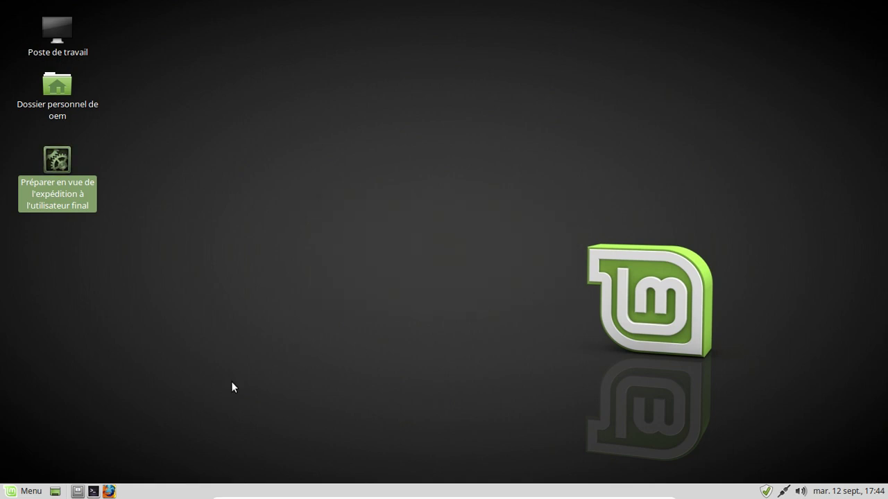
pyautogui.click(14, 494)
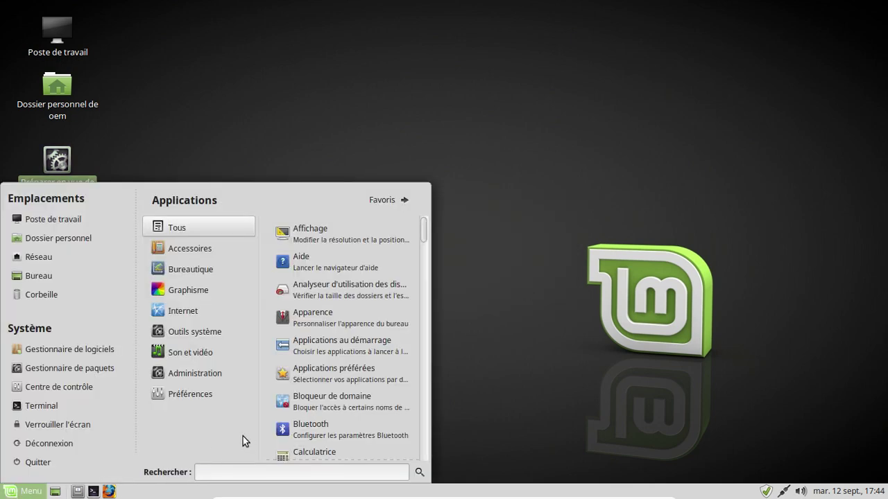
pyautogui.click(68, 462)
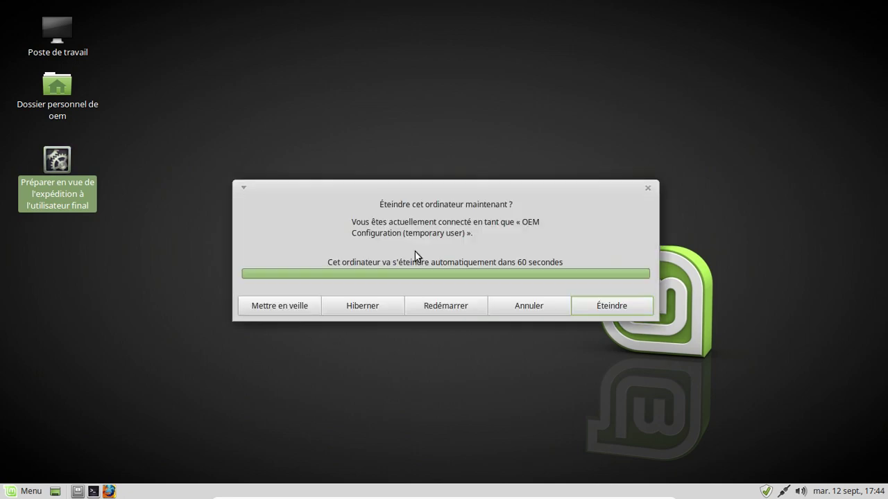
pyautogui.click(455, 307)
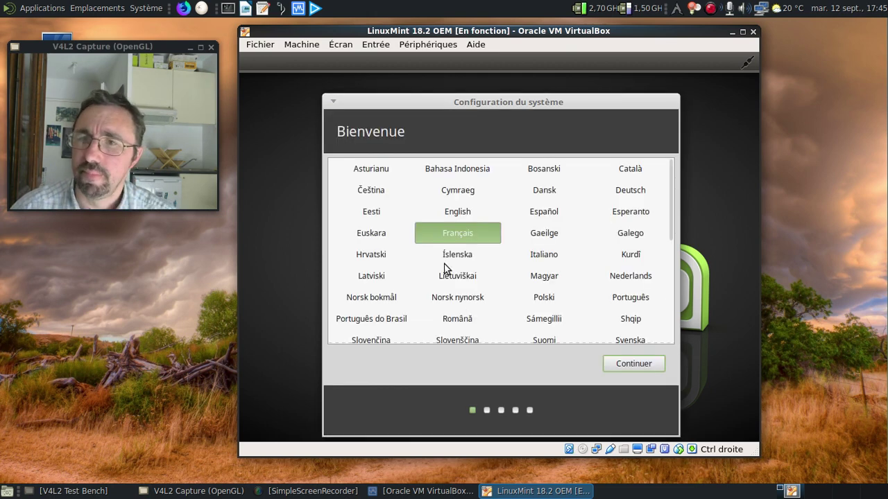
# Step: Accept Français as the system language and Français (variante obsolète) as the keyboard layout
pyautogui.click(626, 366)
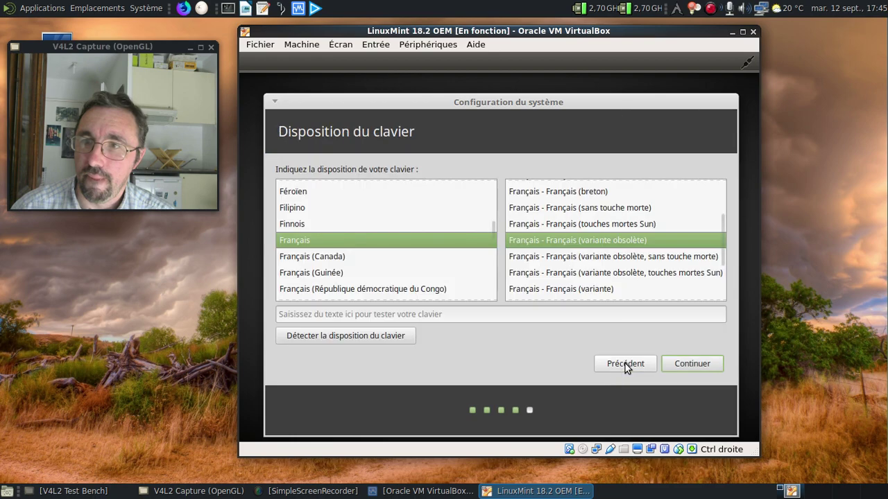
pyautogui.click(678, 364)
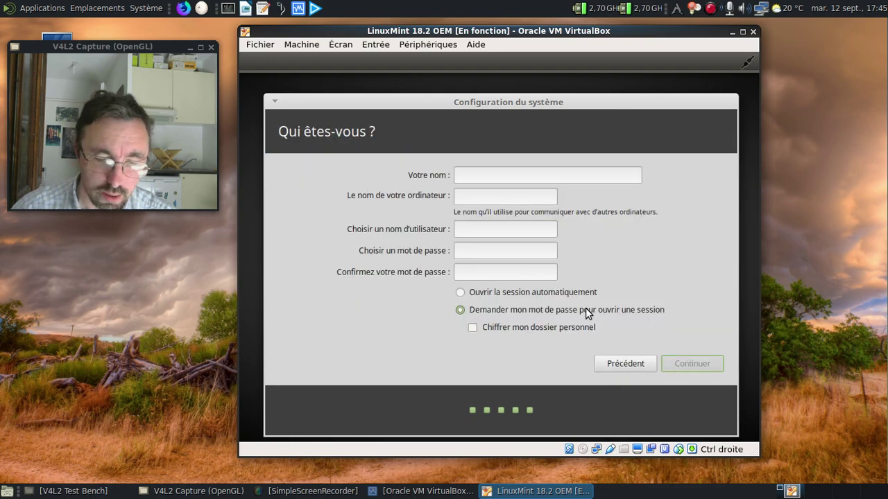
# Step: Enter the user's full name and a short username for the new account
pyautogui.write('Frederic Bezies')
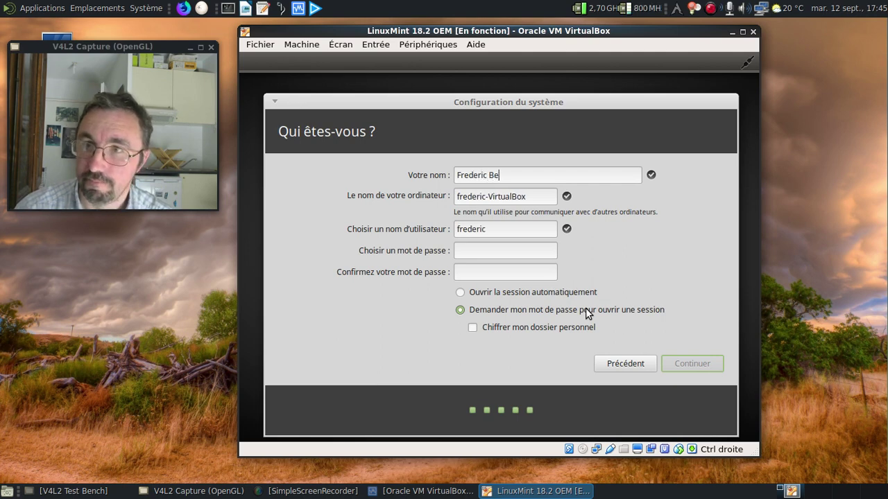
pyautogui.press('Tab')
pyautogui.press('Tab')
pyautogui.write('fred')
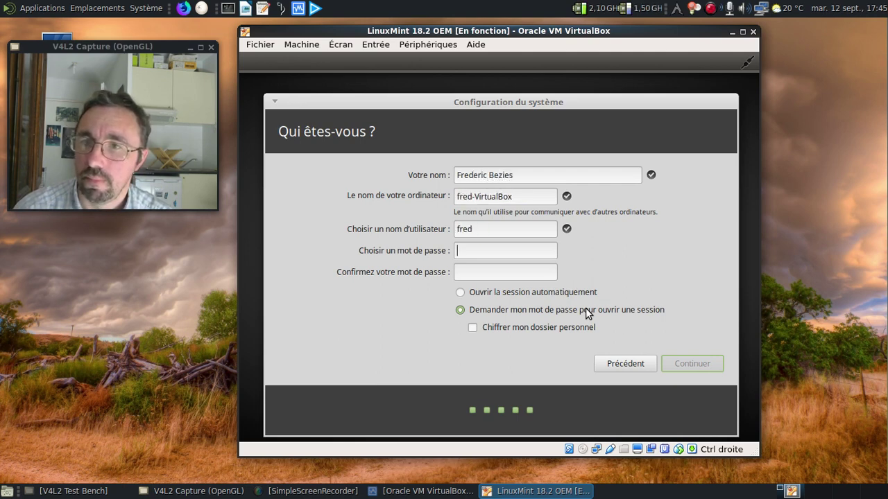
# Step: Enter the account password and its confirmation, correct the first password entry to match, and continue the system configuration
pyautogui.press('Tab')
pyautogui.write('•••••••')
pyautogui.press('Tab')
pyautogui.write('••••••••')
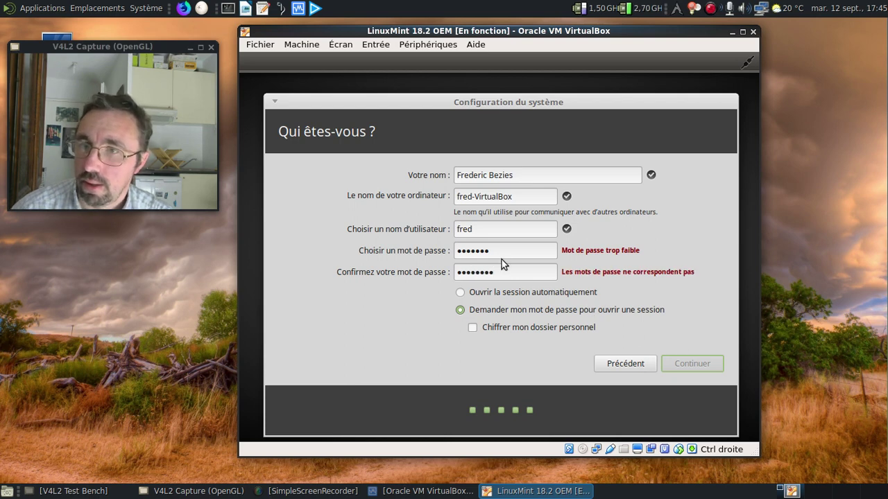
pyautogui.moveTo(501, 251); pyautogui.dragTo(443, 246)
pyautogui.write('•••••••')
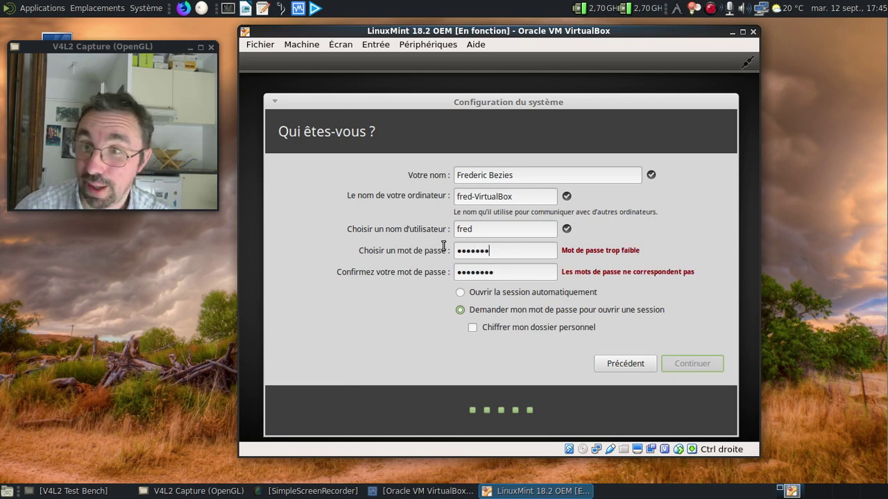
pyautogui.write('•')
pyautogui.click(693, 362)
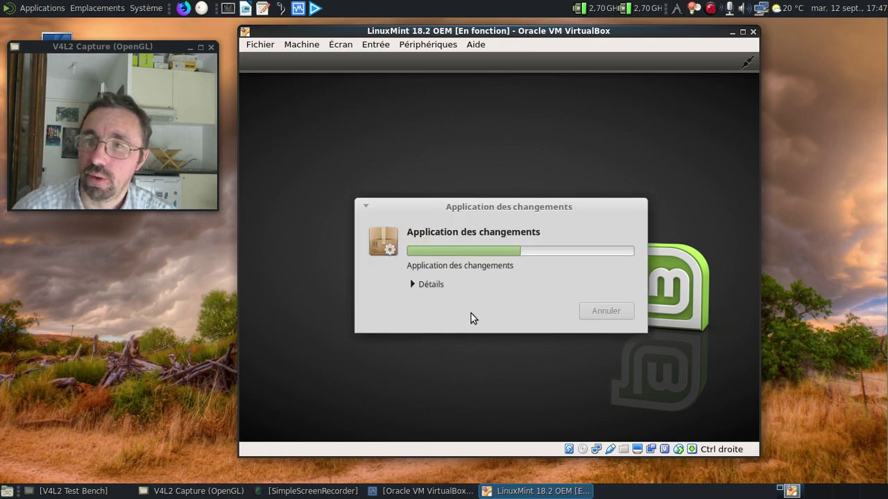
# Step: Examine the detailed package log while the configuration changes are applied, and hide it again
pyautogui.click(421, 284)
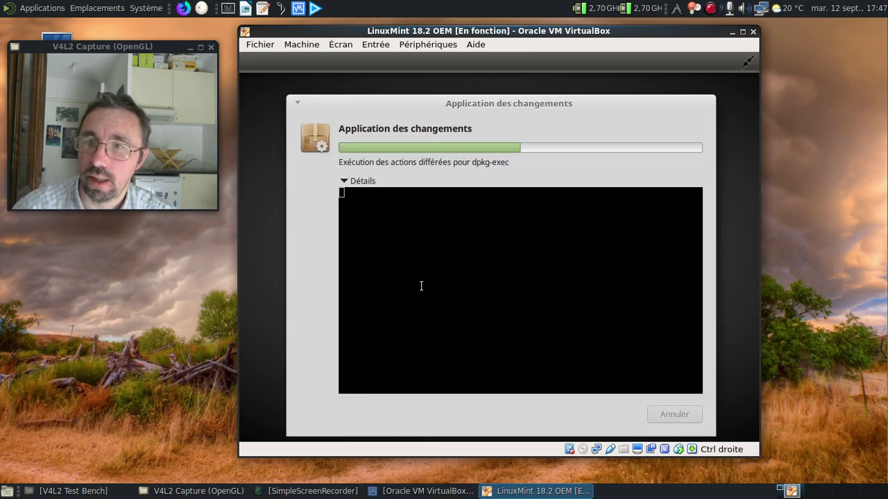
pyautogui.click(344, 181)
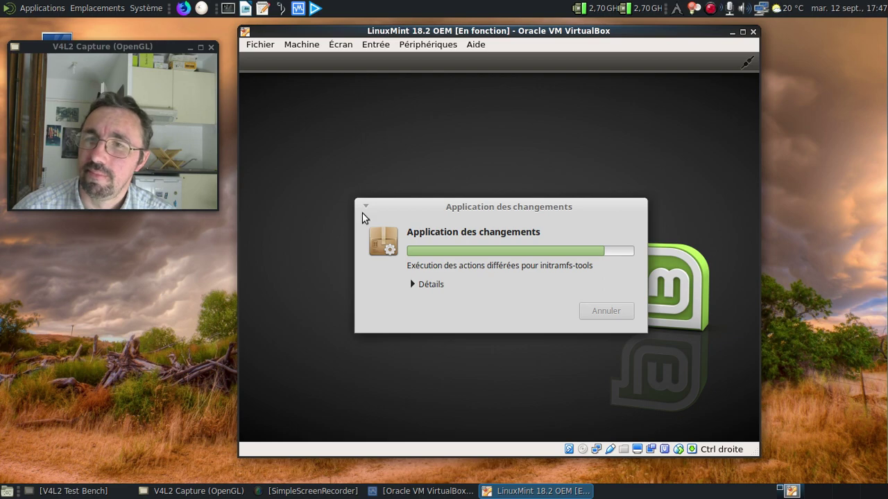
pyautogui.click(417, 284)
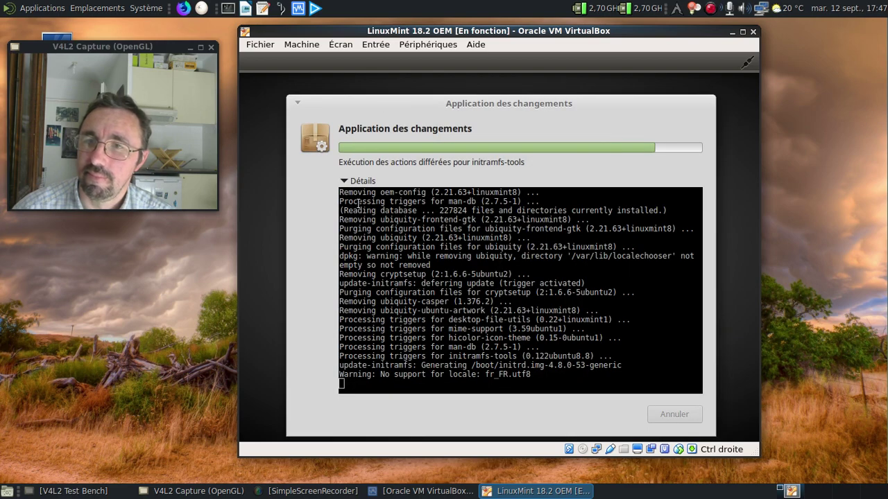
pyautogui.click(346, 183)
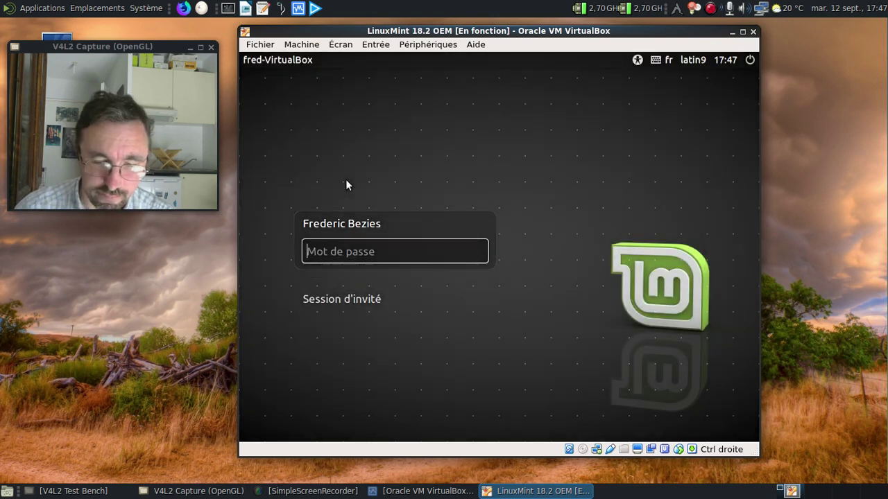
# Step: Log in to the new user's session with the account password
pyautogui.write('**********')
pyautogui.press('Return')
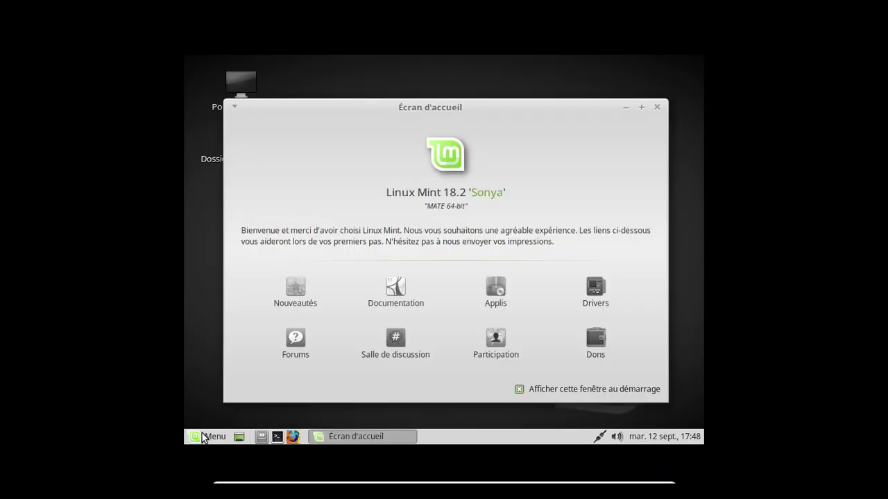
# Step: Set the screen resolution to 1366 x 768 in the display preferences and keep the new configuration
pyautogui.click(204, 437)
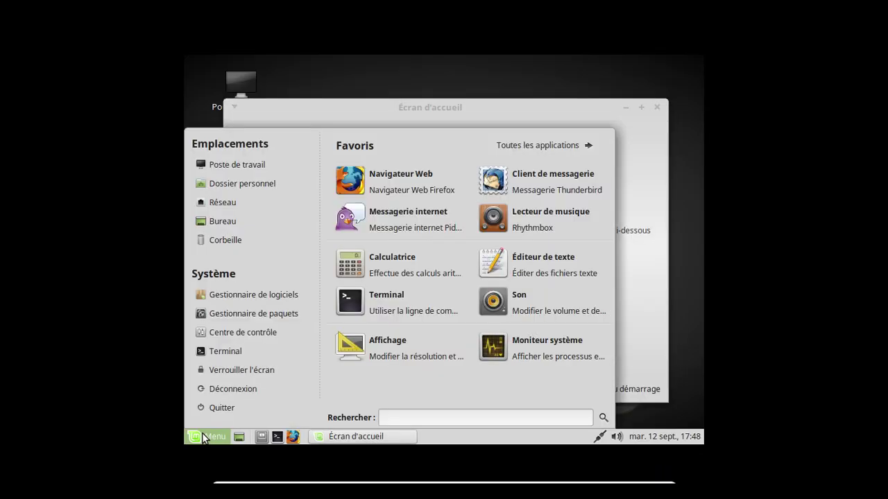
pyautogui.write('aff')
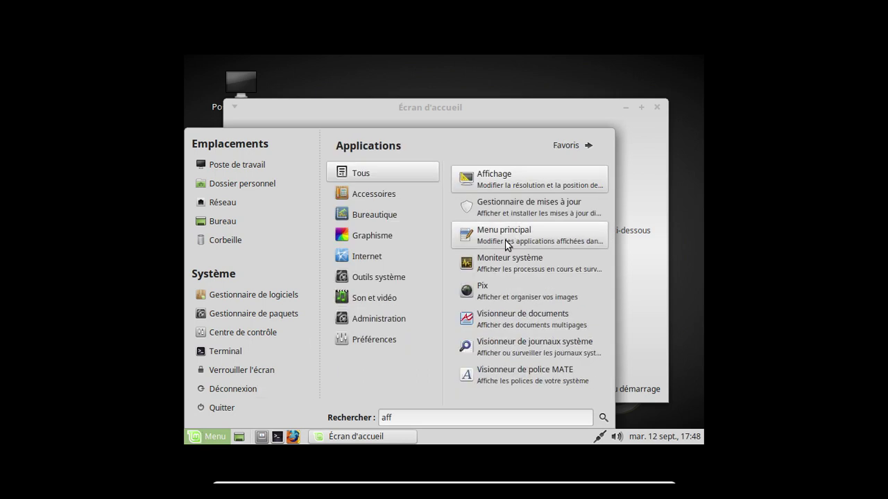
pyautogui.click(500, 175)
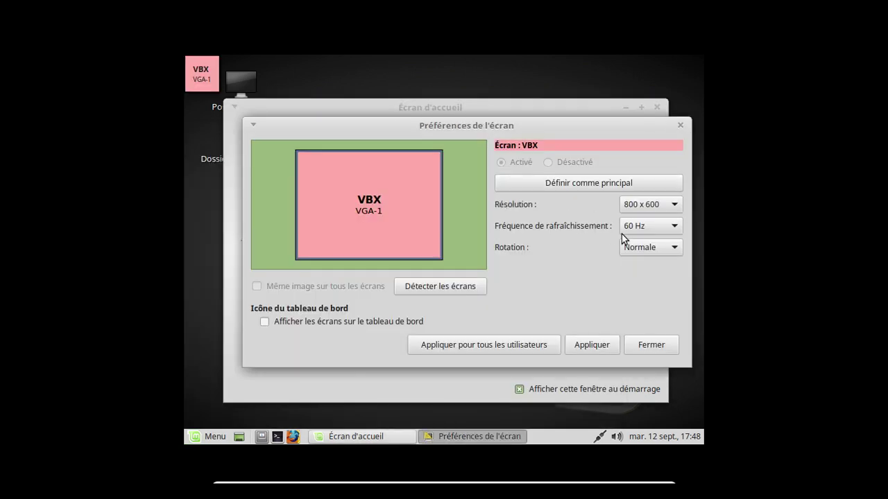
pyautogui.click(629, 206)
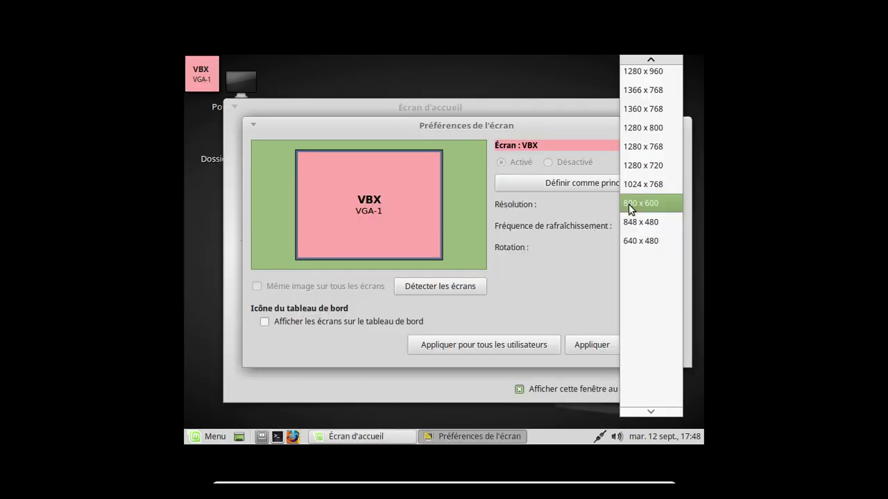
pyautogui.click(636, 89)
pyautogui.click(599, 343)
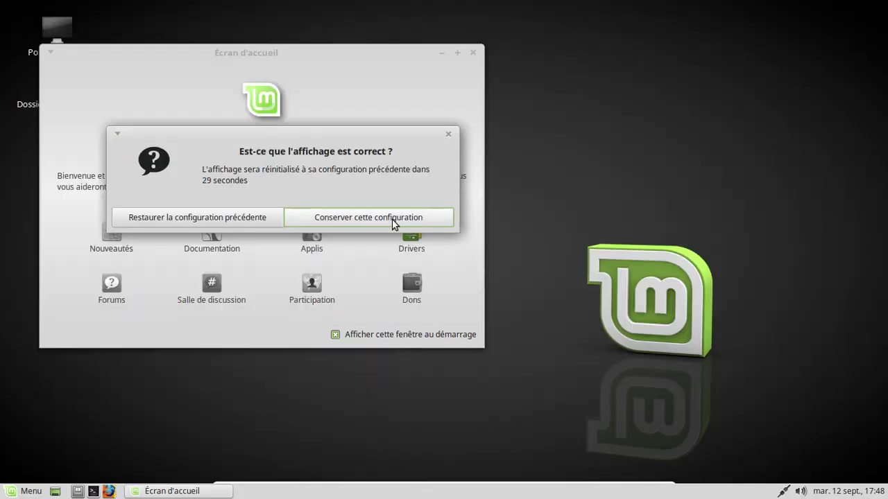
pyautogui.click(392, 221)
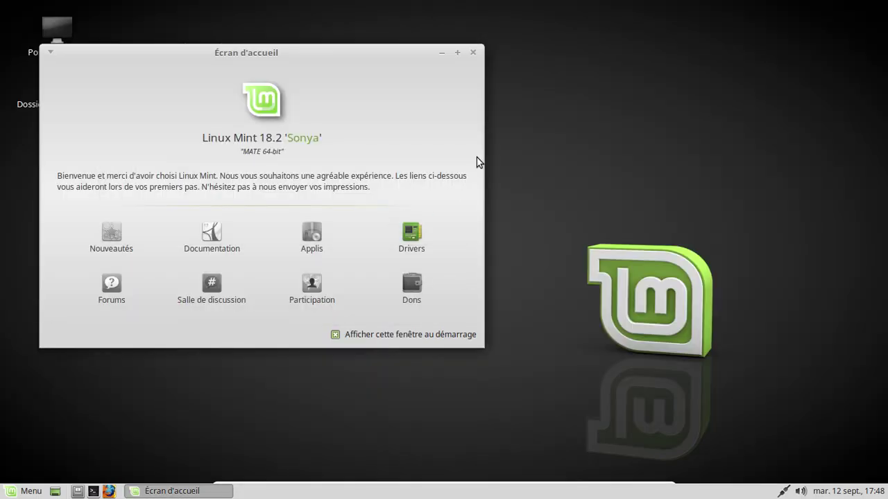
# Step: Close the welcome screen, then accept the "Me laisser réviser les mises à jour sensibles" update policy and refresh the update list before closing the manager
pyautogui.click(476, 53)
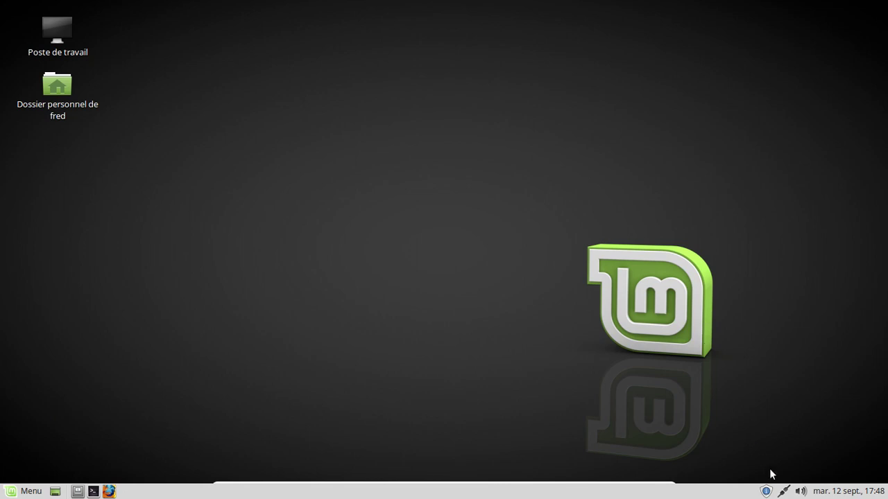
pyautogui.click(767, 491)
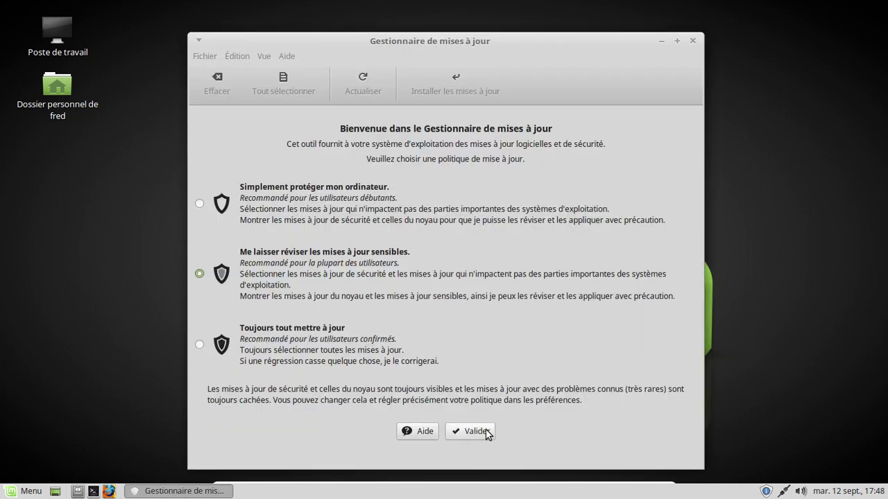
pyautogui.click(471, 431)
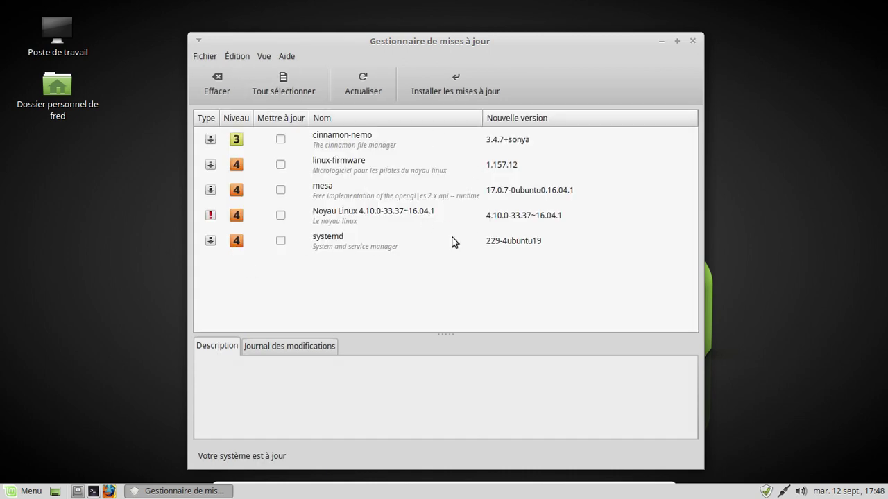
pyautogui.click(363, 83)
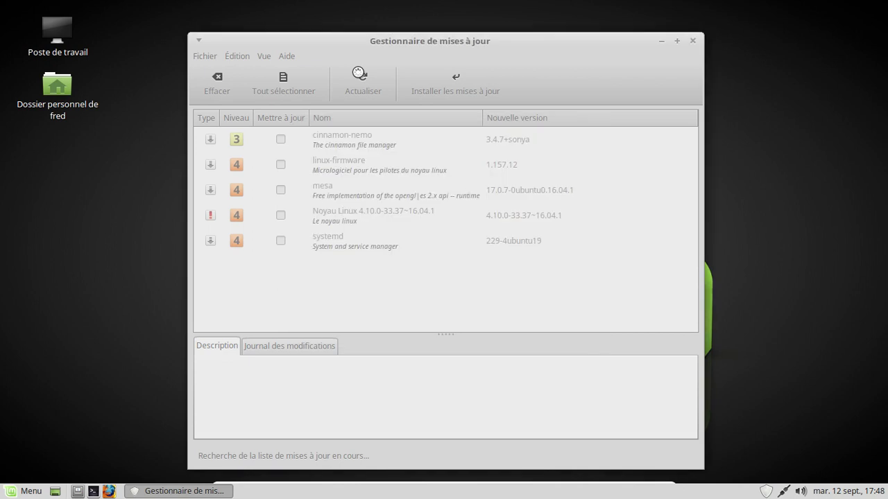
pyautogui.click(692, 41)
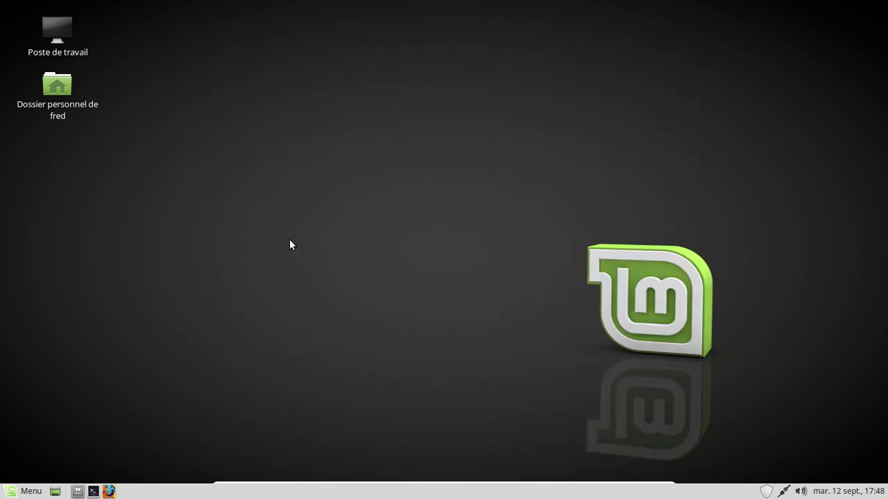
# Step: Shut down the Linux Mint system
pyautogui.click(26, 492)
pyautogui.click(41, 461)
pyautogui.click(637, 304)
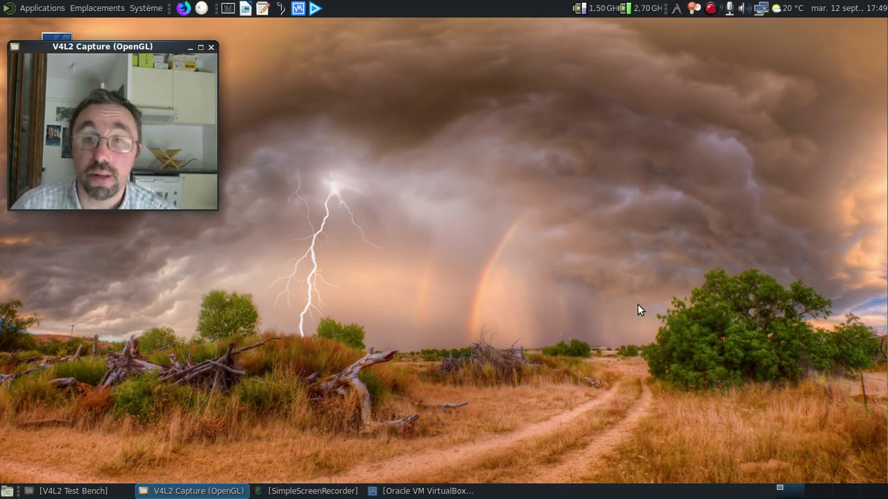
# Step: Switch to the VirtualBox manager, start the Manjaro 16.10 xfce machine from the "test en cours" group, and minimize the manager
pyautogui.click(430, 491)
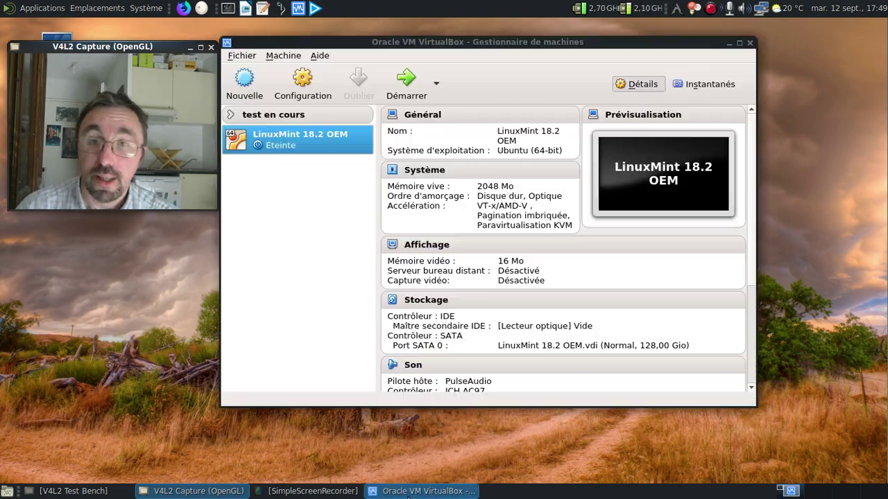
pyautogui.click(232, 115)
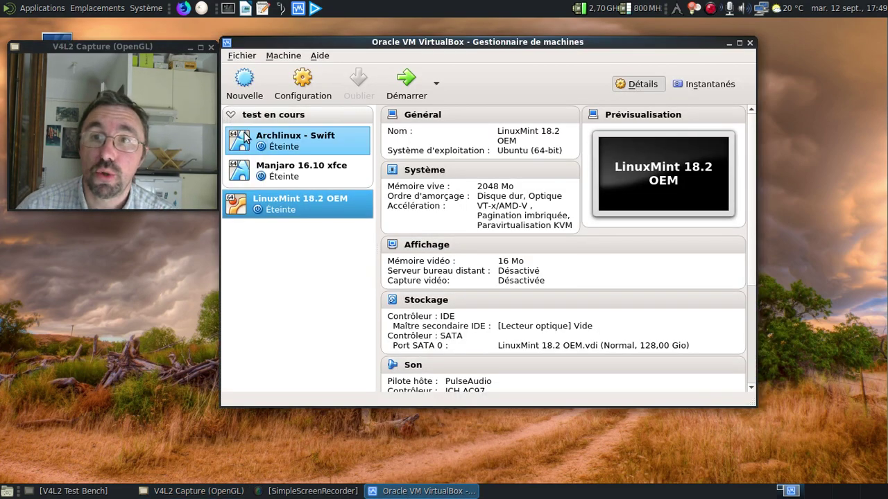
pyautogui.click(292, 170)
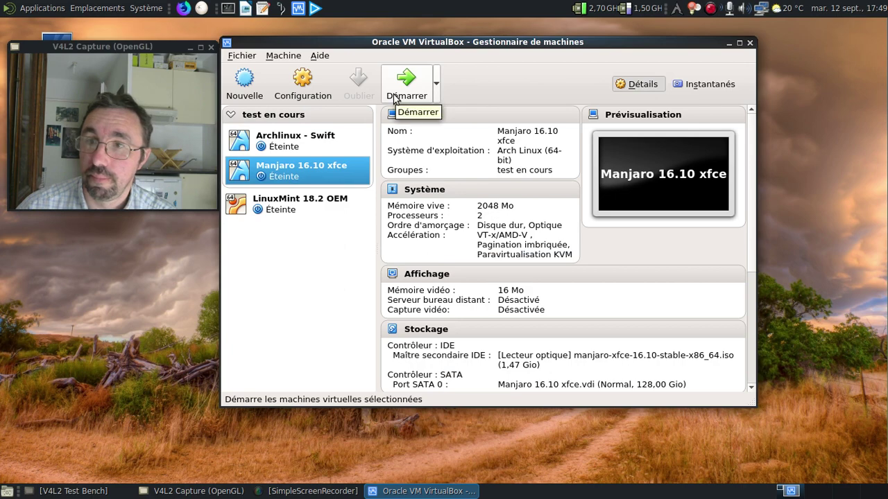
pyautogui.click(397, 96)
pyautogui.click(728, 43)
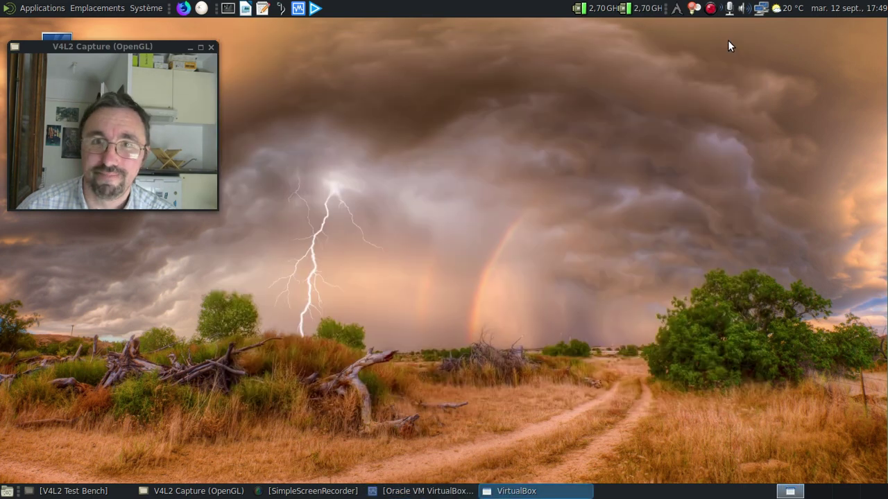
# Step: Reposition the virtual machine window, boot the Manjaro Linux entry, and return to the VirtualBox manager
pyautogui.moveTo(300, 27); pyautogui.dragTo(572, 39)
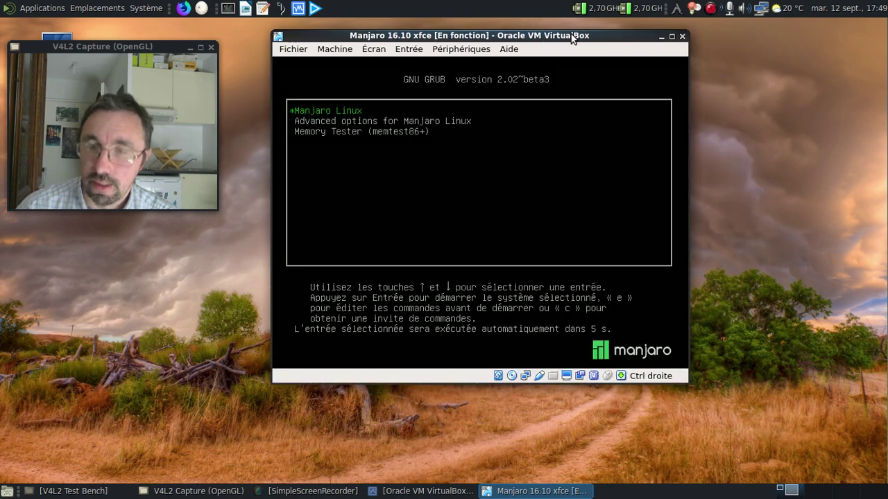
pyautogui.press('Return')
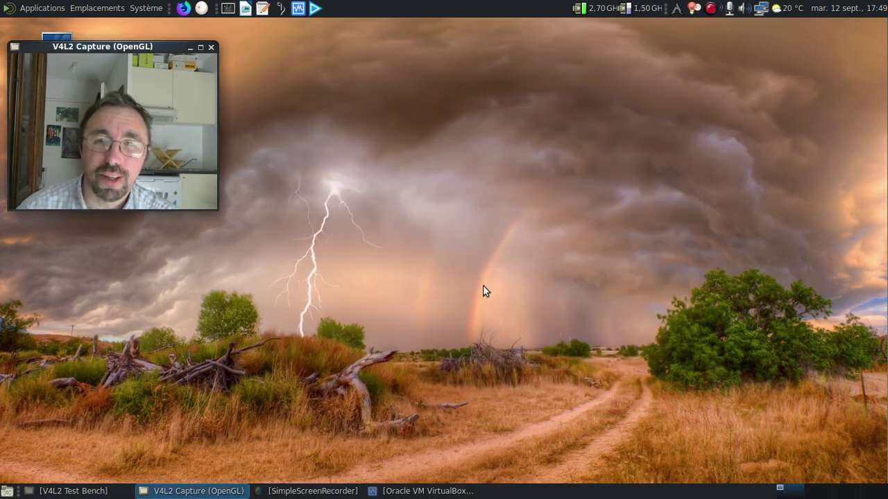
pyautogui.click(428, 491)
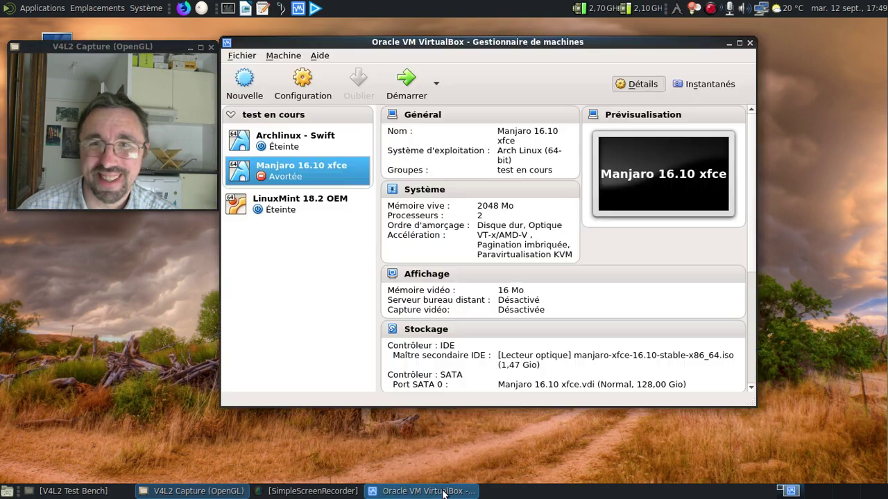
# Step: Start the Manjaro 16.10 xfce virtual machine again, minimize the manager, and move the machine's window beside the camera view
pyautogui.click(399, 96)
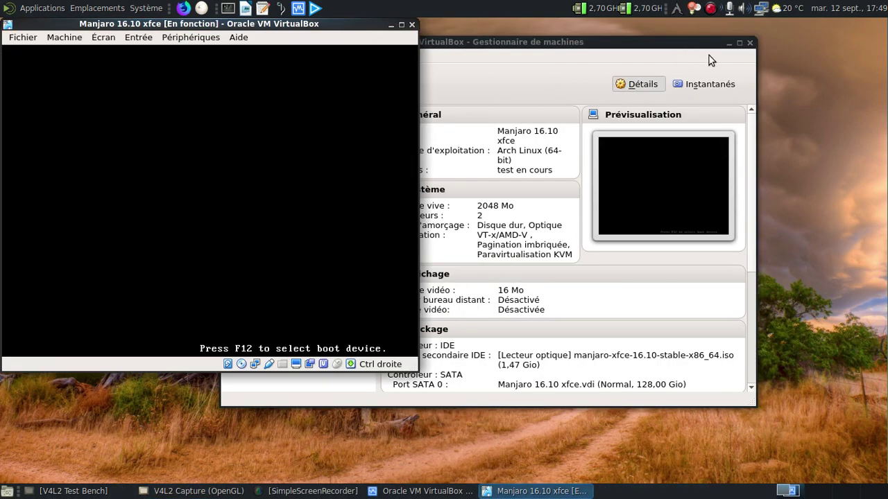
pyautogui.click(729, 42)
pyautogui.moveTo(215, 24); pyautogui.dragTo(440, 34)
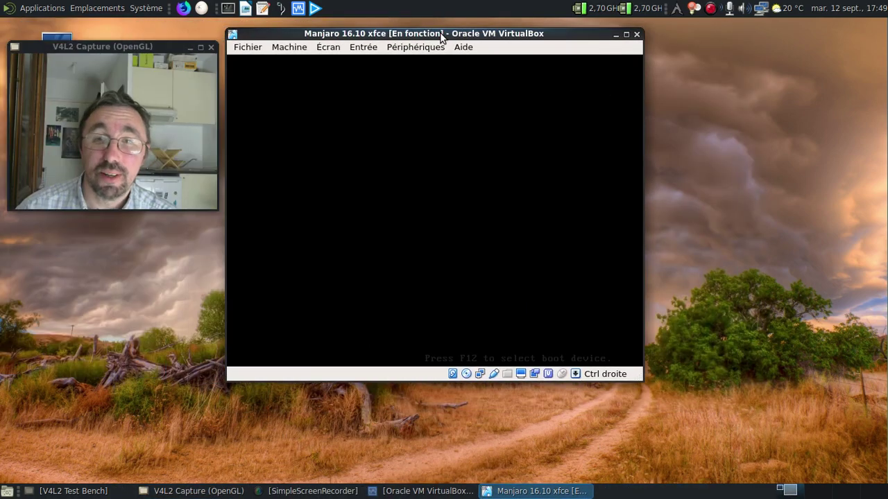
# Step: Boot Manjaro from its default boot entry and log in to the session with the account password
pyautogui.press('Return')
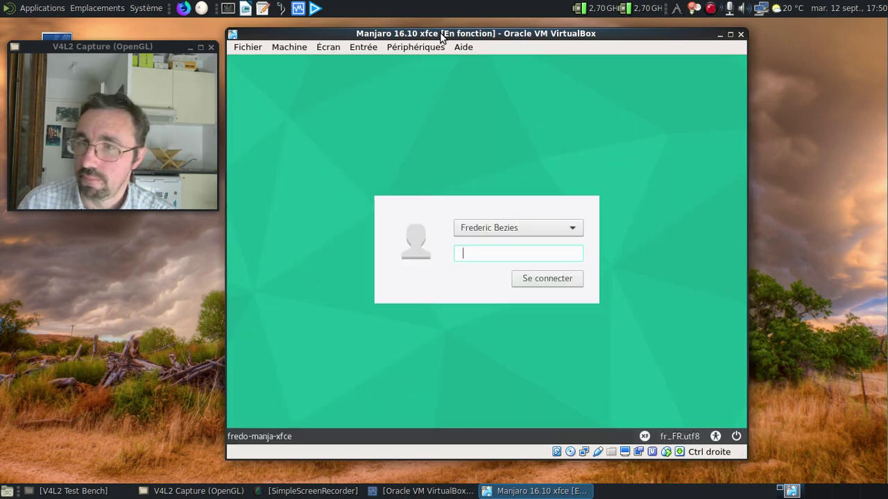
pyautogui.write('*********')
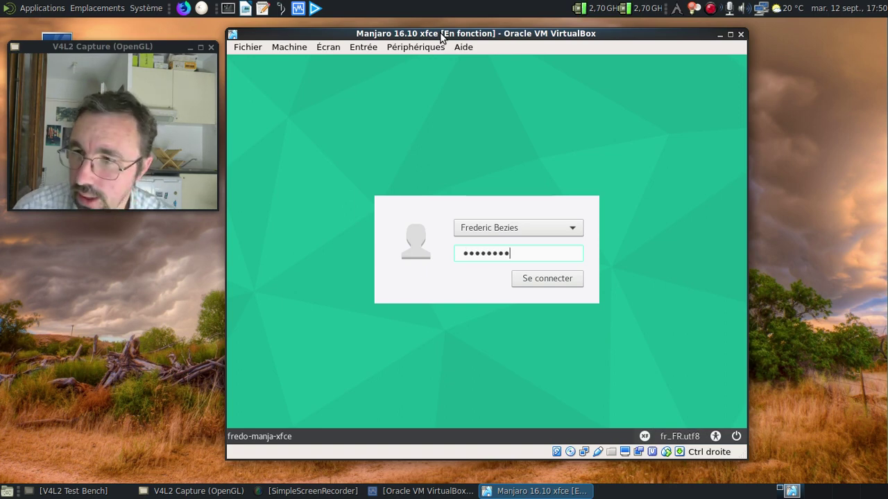
pyautogui.press('Return')
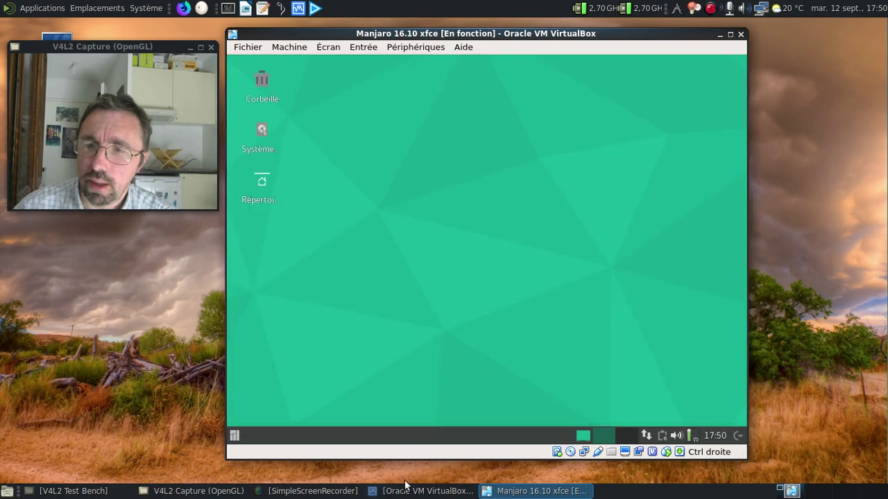
# Step: In the VirtualBox manager, attach linuxmint-18.2-mate-64bit.iso to the optical drive of LinuxMint 18.2 OEM, then minimize the manager
pyautogui.click(420, 491)
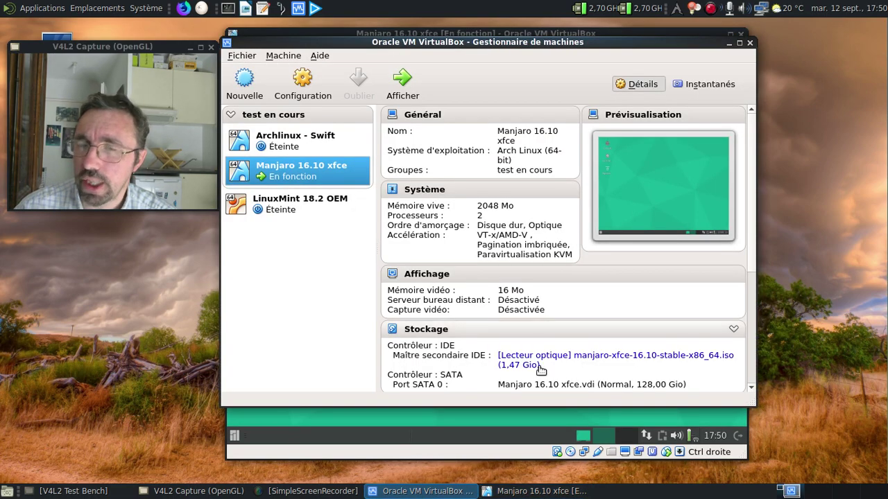
pyautogui.click(286, 199)
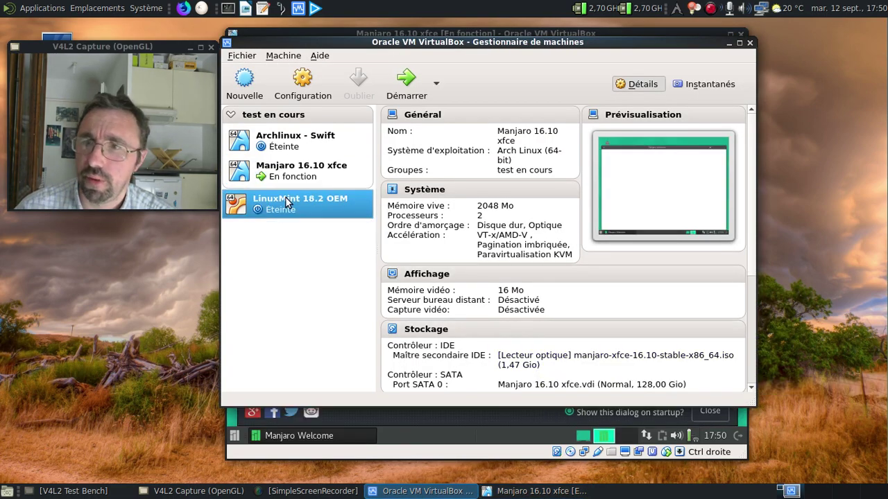
pyautogui.click(575, 327)
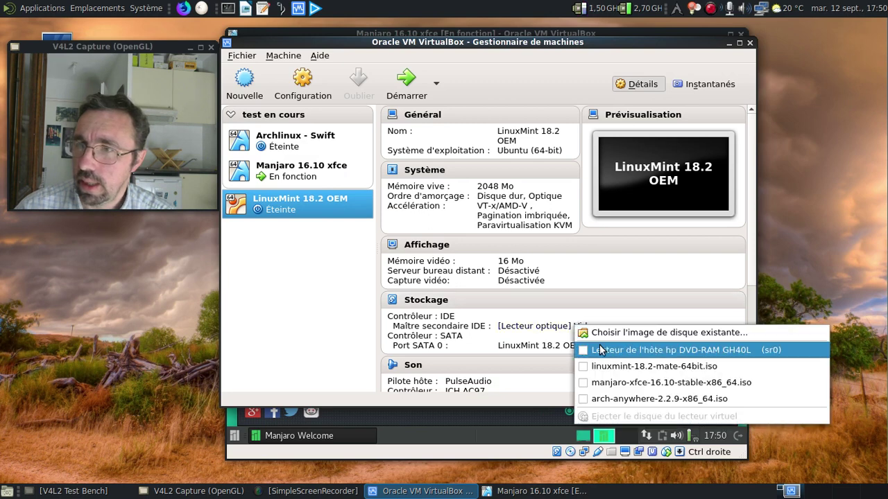
pyautogui.click(627, 371)
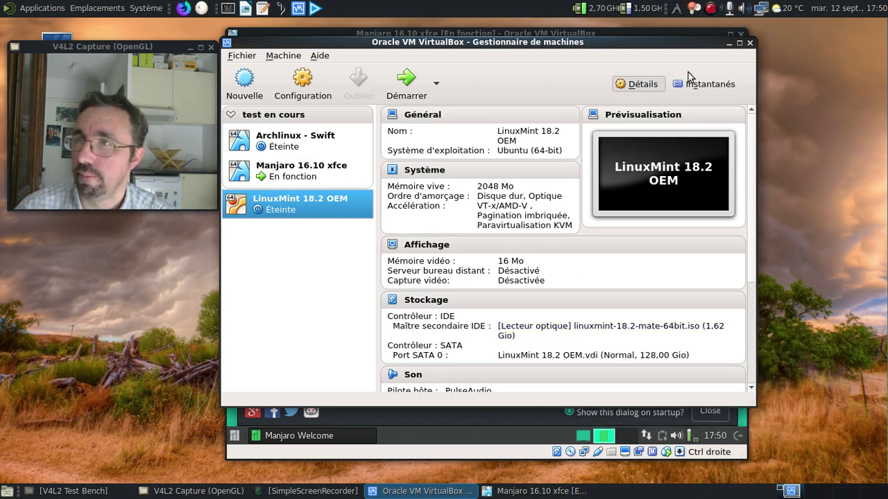
pyautogui.click(729, 43)
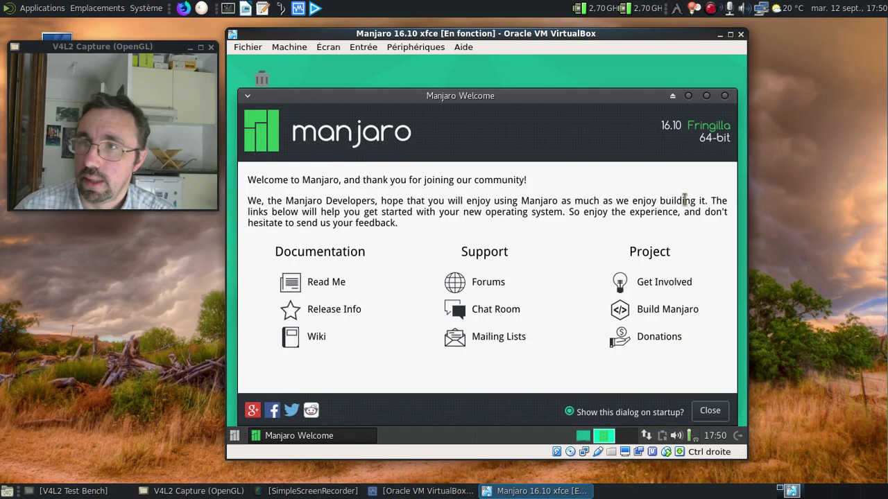
# Step: Close the Manjaro welcome screen, open the software add/remove manager from the favourites, and refresh its package databases
pyautogui.click(724, 96)
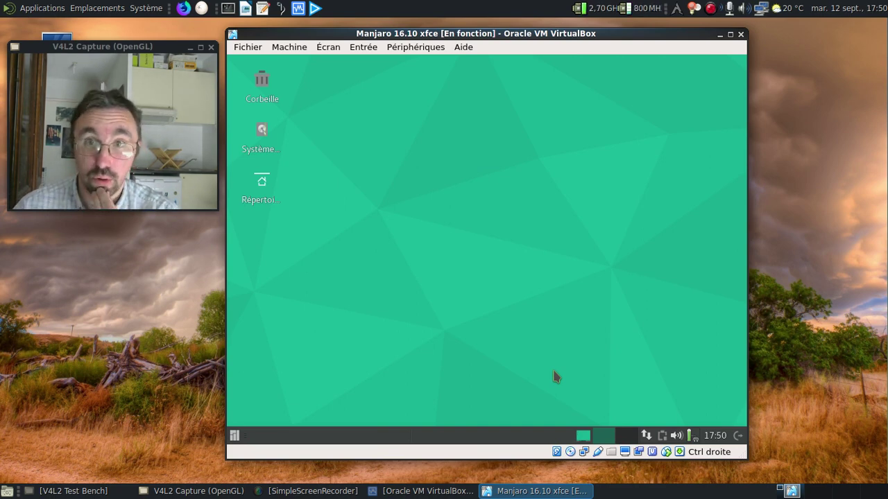
pyautogui.click(235, 436)
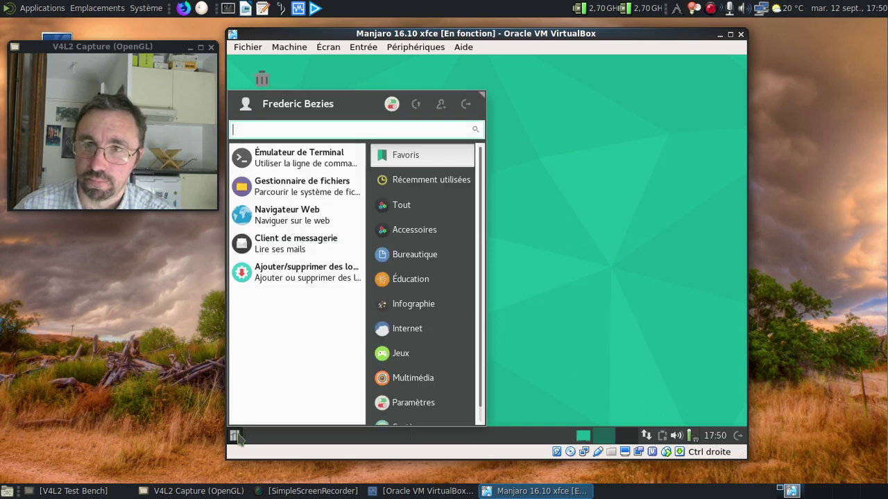
pyautogui.click(296, 275)
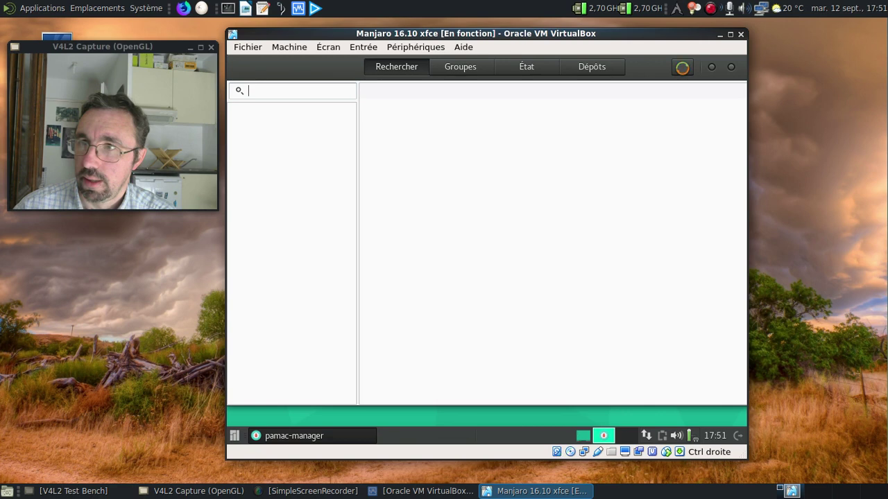
pyautogui.click(682, 68)
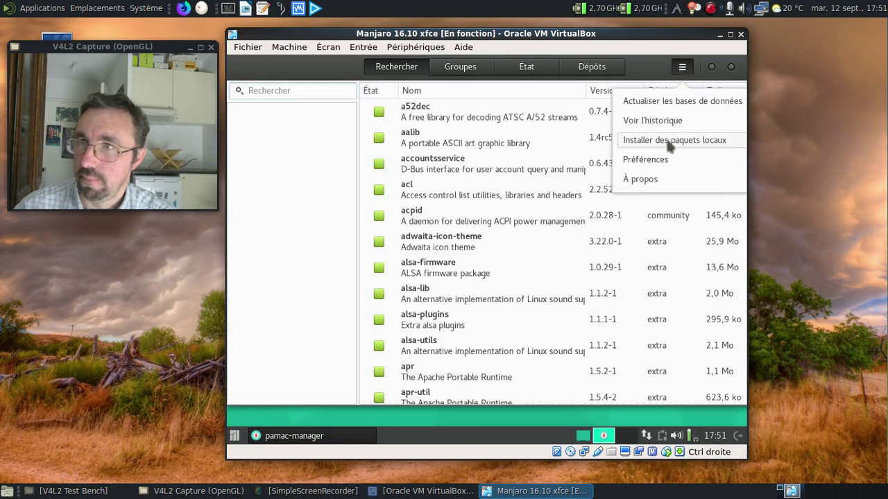
pyautogui.click(660, 103)
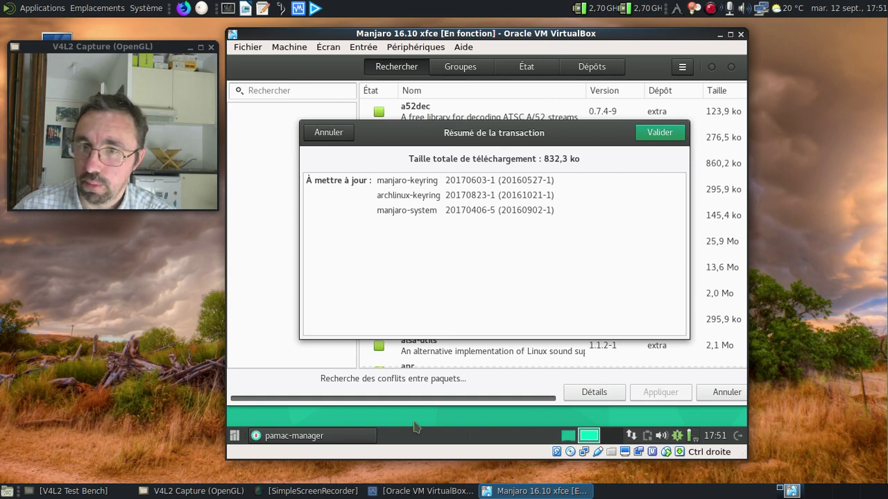
# Step: Cancel the proposed transaction summary, reposition the package manager window, and close it
pyautogui.rightClick(369, 434)
pyautogui.press('Escape')
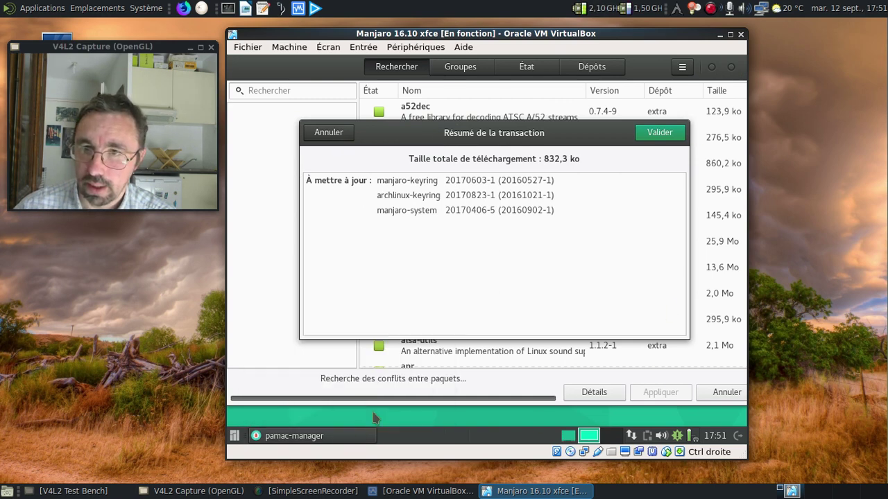
pyautogui.click(328, 132)
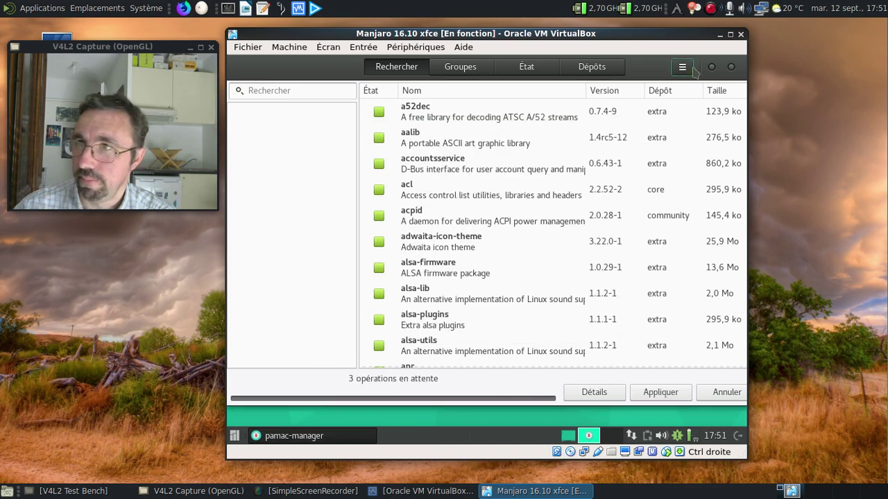
pyautogui.moveTo(642, 66); pyautogui.dragTo(612, 139)
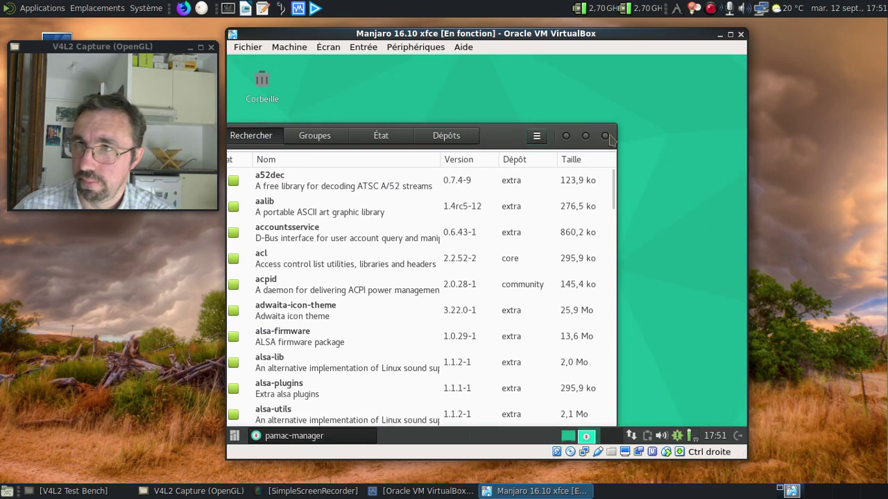
pyautogui.click(606, 136)
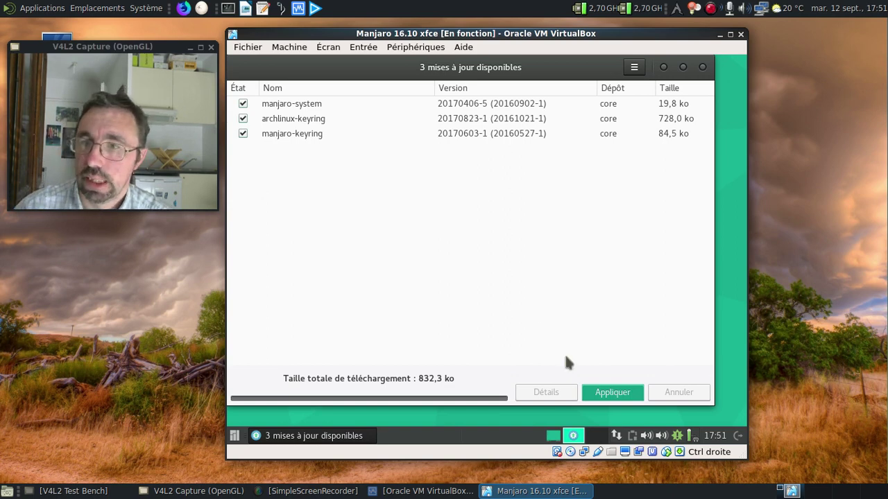
# Step: Apply the manjaro-system, archlinux-keyring and manjaro-keyring updates, authenticate with the account password, and show the transaction details
pyautogui.click(610, 393)
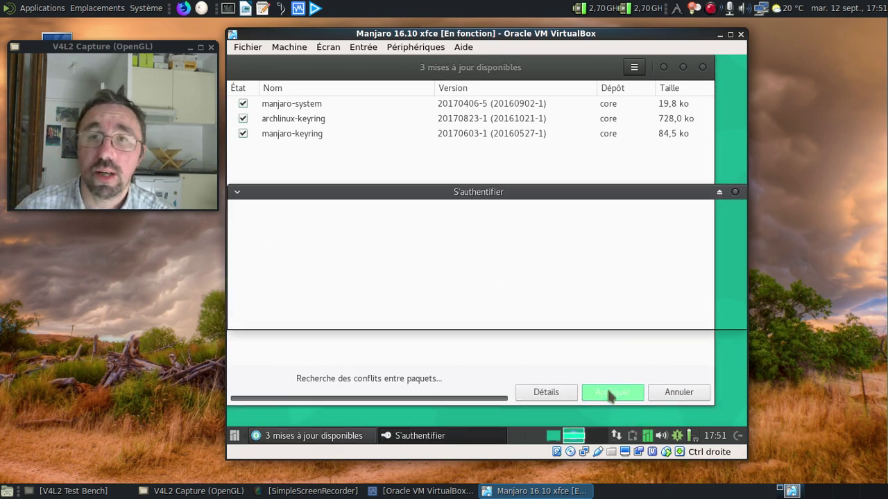
pyautogui.write('********')
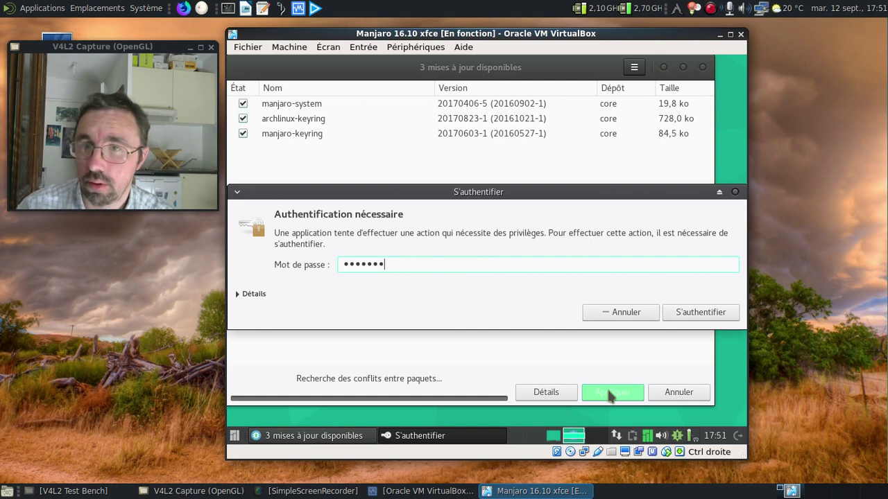
pyautogui.press('Return')
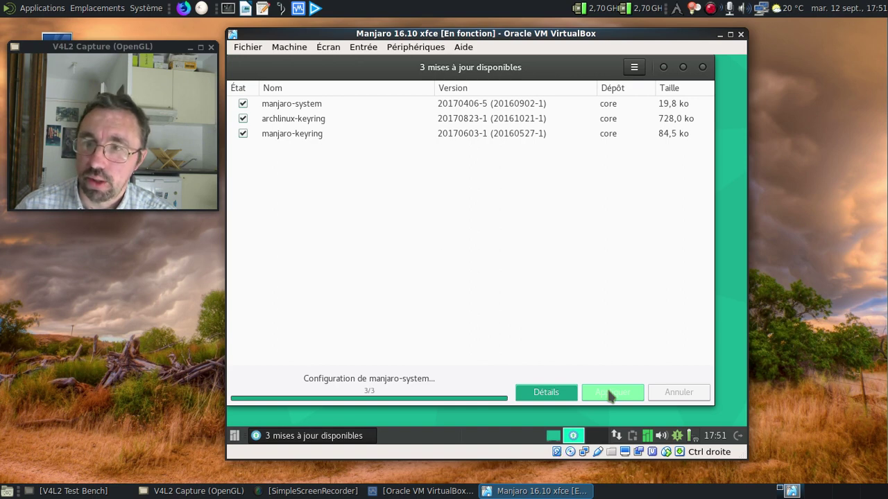
pyautogui.click(565, 396)
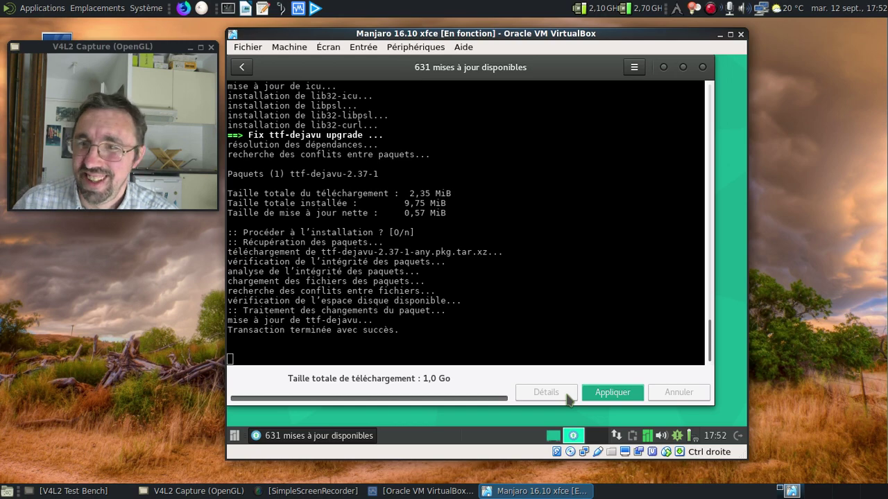
# Step: Return from the details to the update list, browse the packages, try to apply all the updates, and close the updater
pyautogui.click(242, 67)
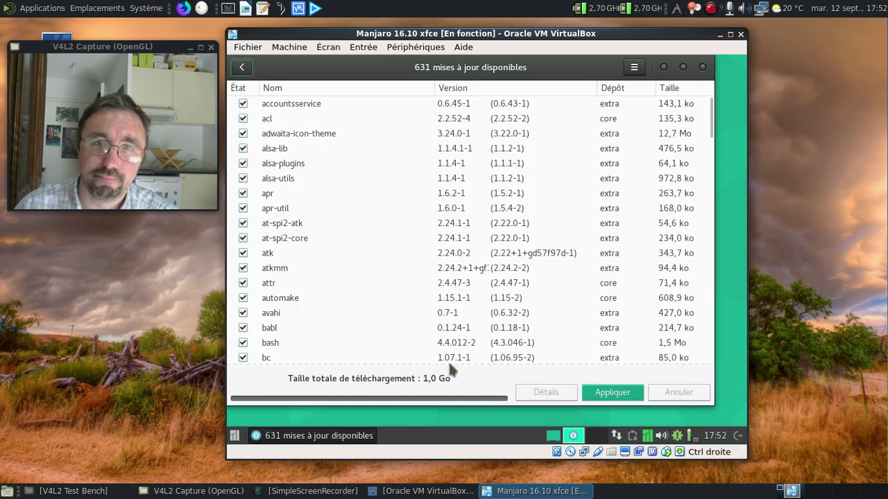
pyautogui.scroll(-3, 572, 194)
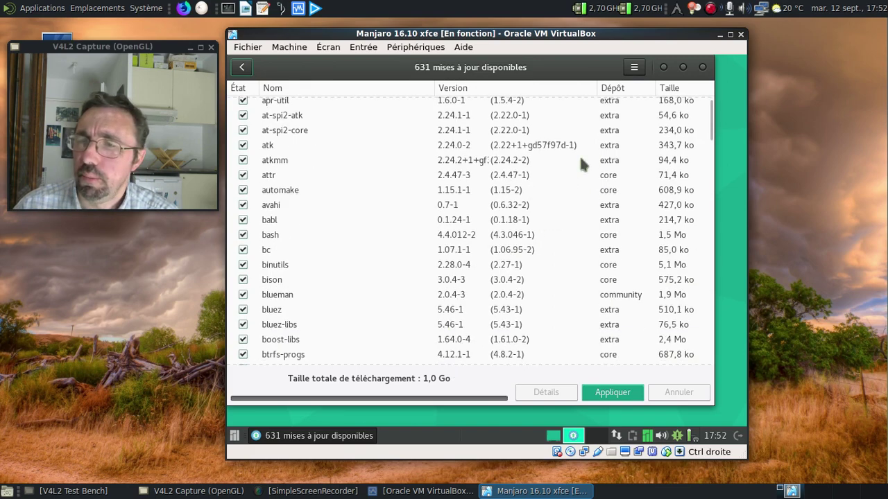
pyautogui.scroll(-20, 580, 153)
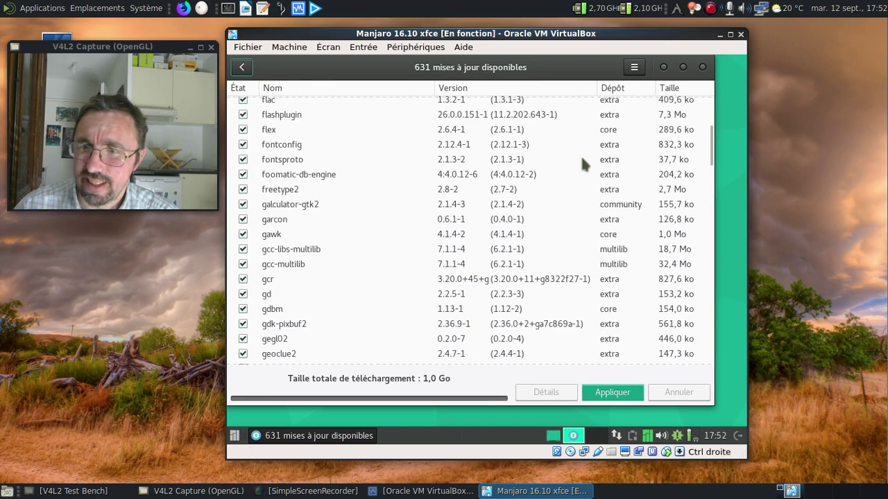
pyautogui.scroll(-10, 580, 154)
pyautogui.click(612, 393)
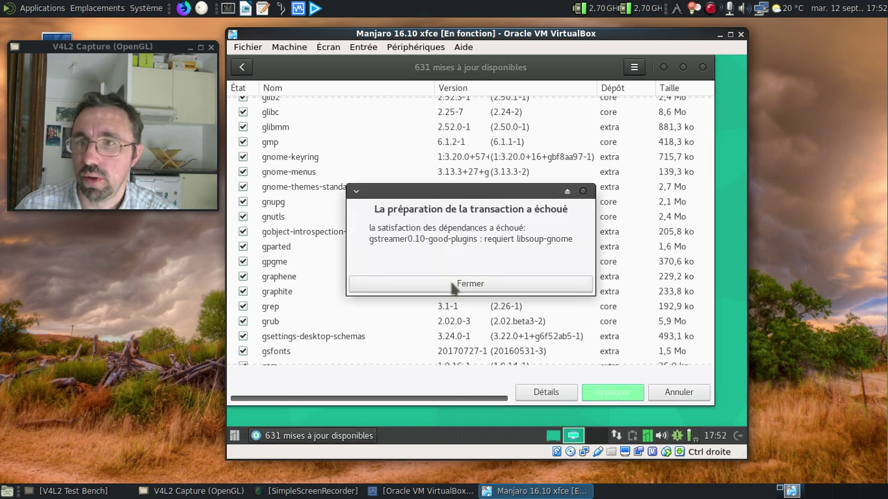
pyautogui.click(451, 285)
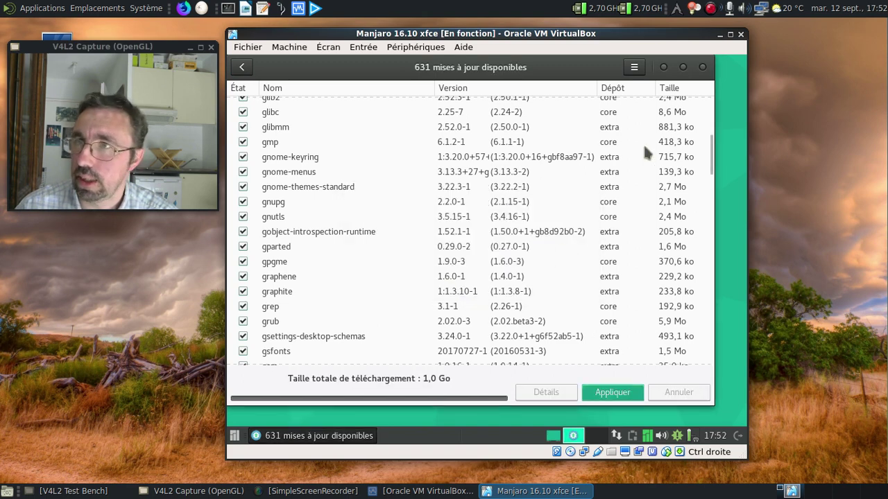
pyautogui.click(701, 68)
# Step: Reopen the list of available updates from the notification area, look through it, and close it
pyautogui.click(678, 438)
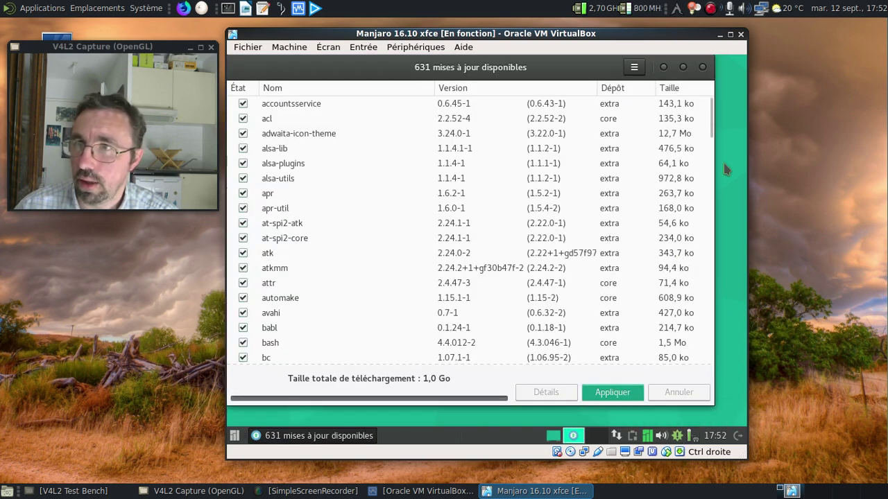
pyautogui.moveTo(714, 124); pyautogui.dragTo(728, 395)
pyautogui.click(703, 67)
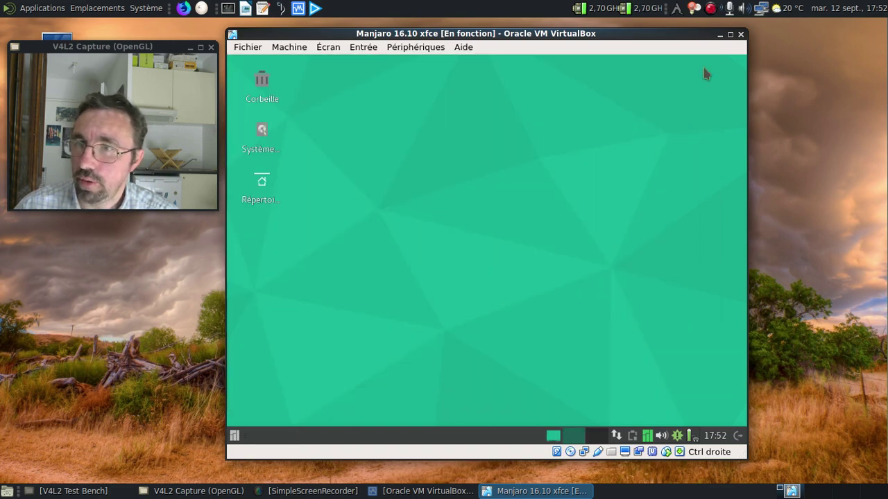
# Step: Open a terminal and launch a full system upgrade with "sudo pacman -Syyu", authenticating with the account password
pyautogui.click(234, 435)
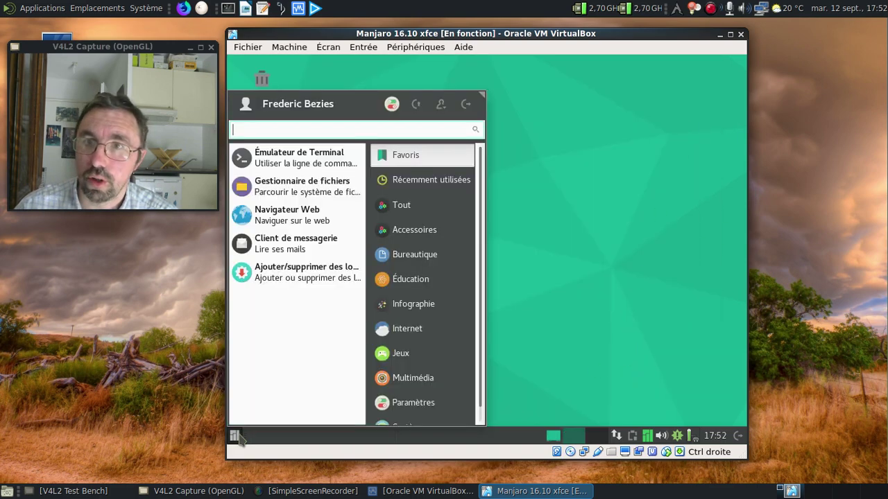
pyautogui.click(318, 161)
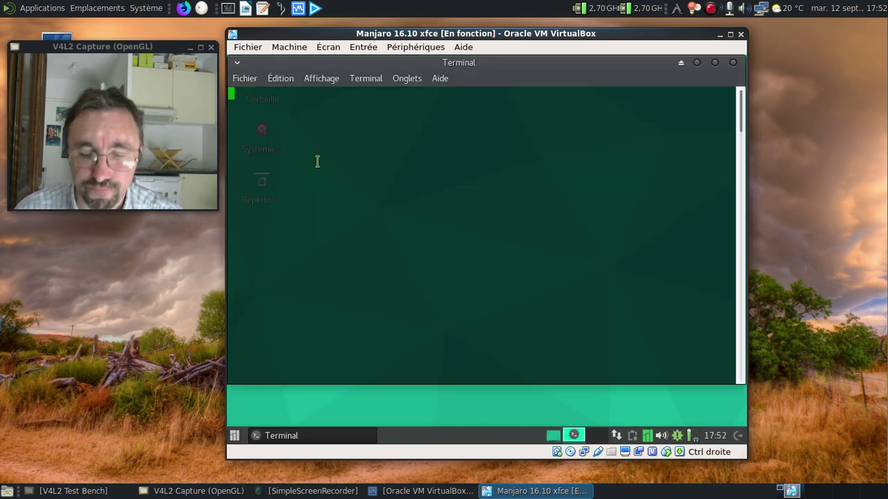
pyautogui.write('sudo pacman')
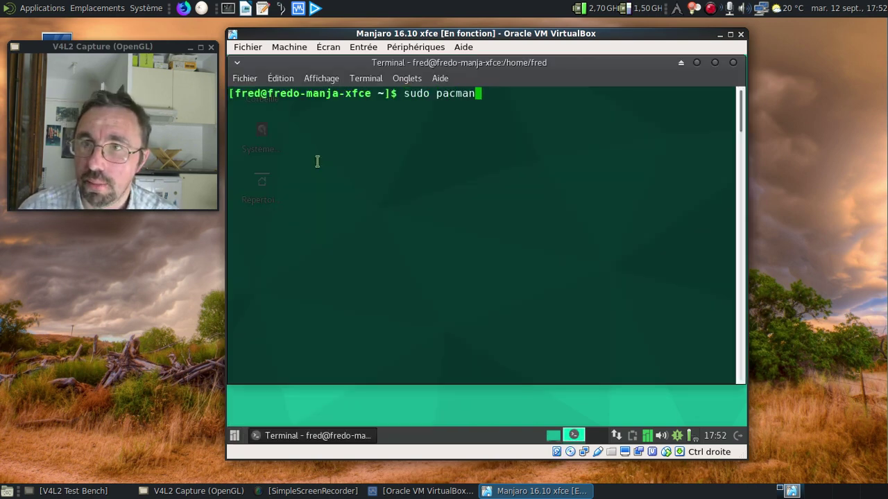
pyautogui.write(' -Syyu')
pyautogui.press('Return')
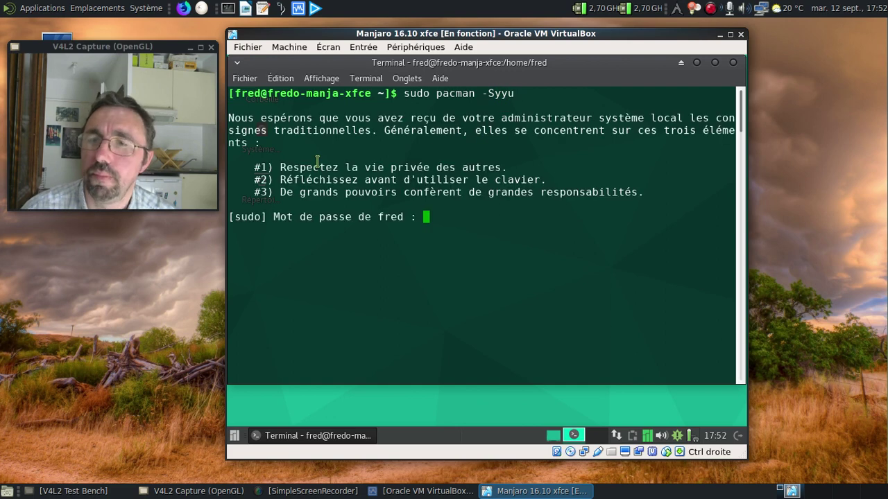
pyautogui.press('Return')
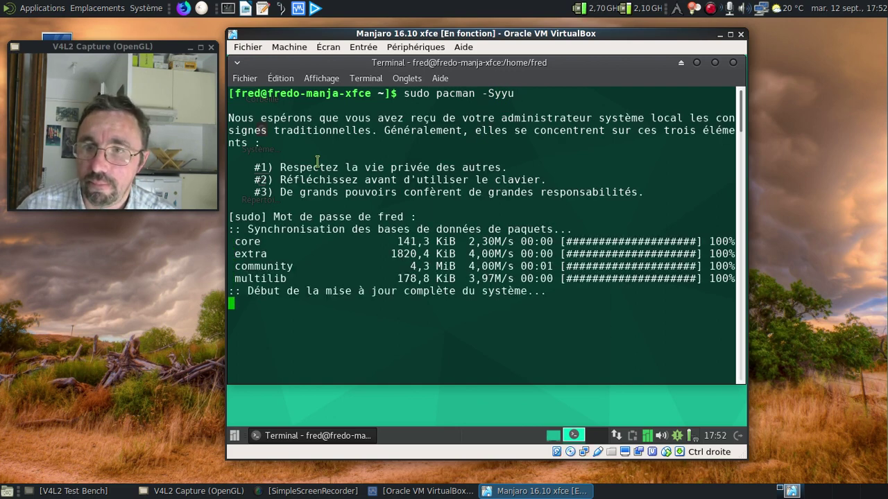
# Step: Accept the proposed replacements for fuse, manjaro-documentation, manjaro-welcome, pacman-mirrorlist and wxgtk in the system upgrade
pyautogui.press('Return')
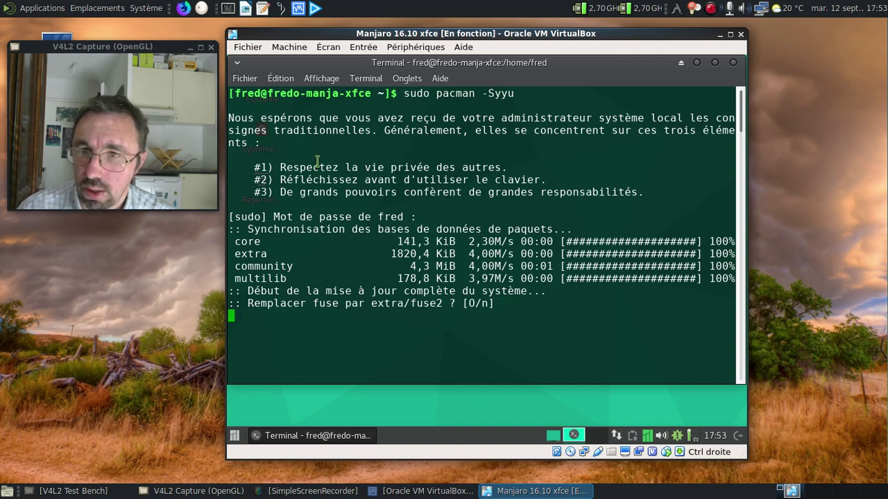
pyautogui.press('Return')
pyautogui.press('Return')
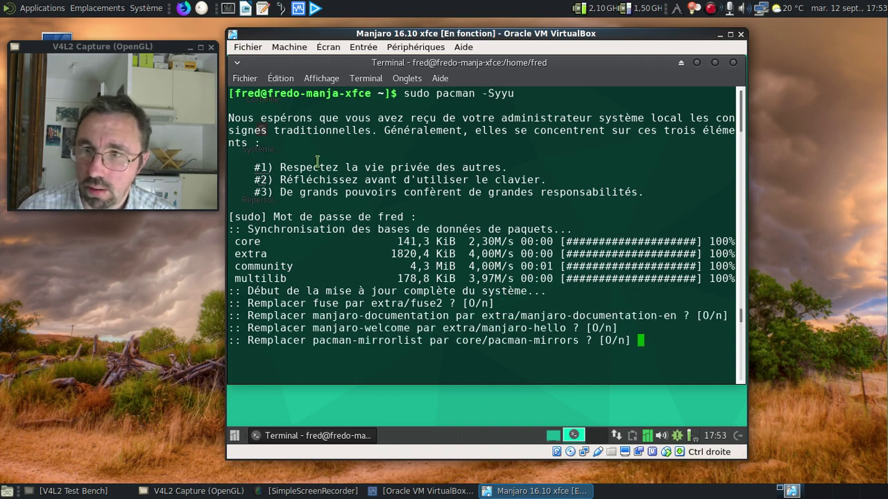
pyautogui.press('Return')
pyautogui.press('Return')
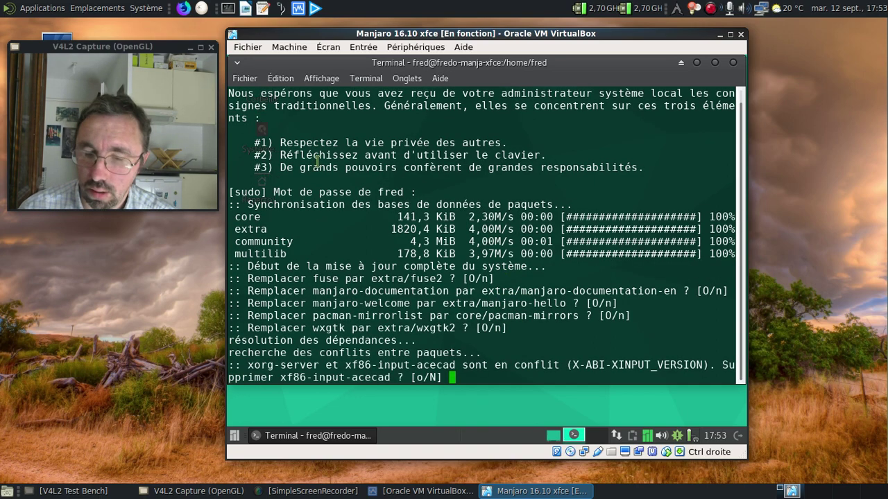
# Step: Try to continue the upgrade by agreeing to remove the conflicting packages xf86-input-acecad and xf86-input-joystick, leaving the command line empty
pyautogui.write('o')
pyautogui.press('Return')
pyautogui.write('o')
pyautogui.press('Return')
pyautogui.write('o')
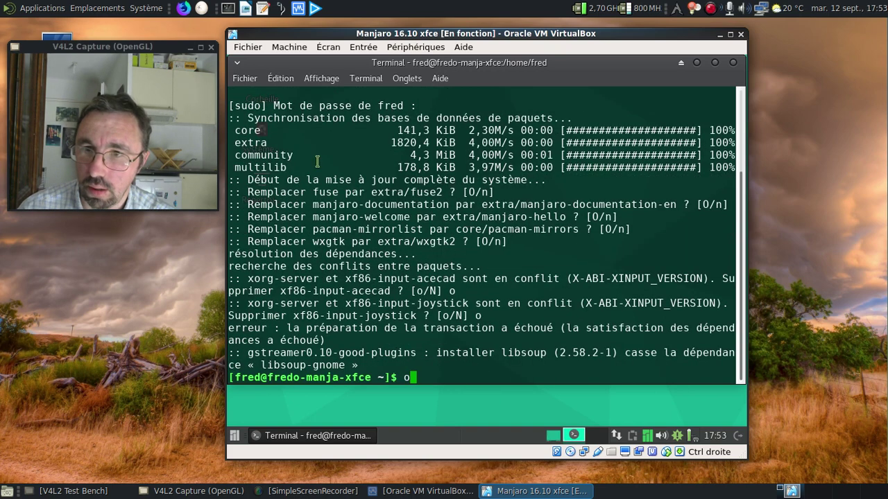
pyautogui.press('BackSpace')
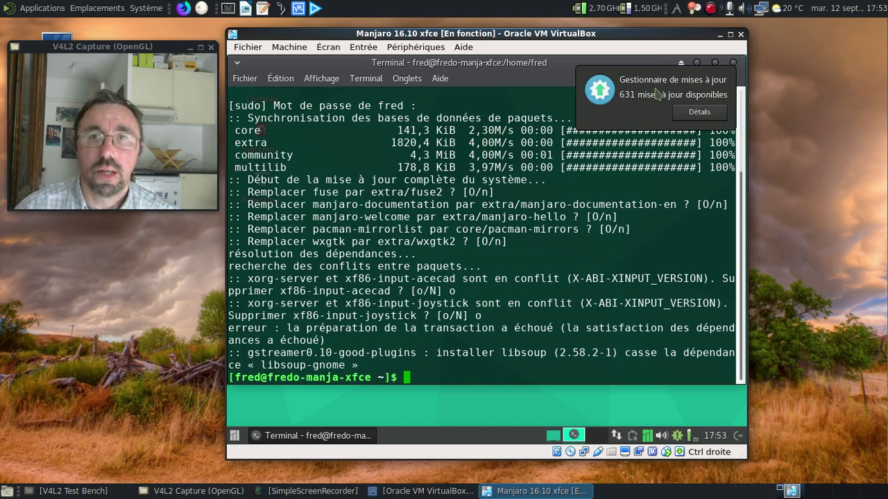
# Step: Close the terminal and shut down the Manjaro guest system from its session logout dialog
pyautogui.click(728, 89)
pyautogui.click(734, 63)
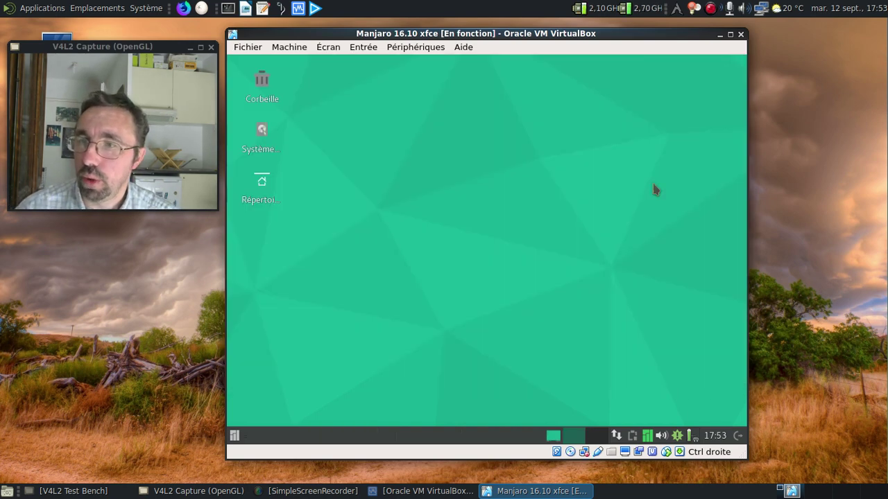
pyautogui.click(737, 436)
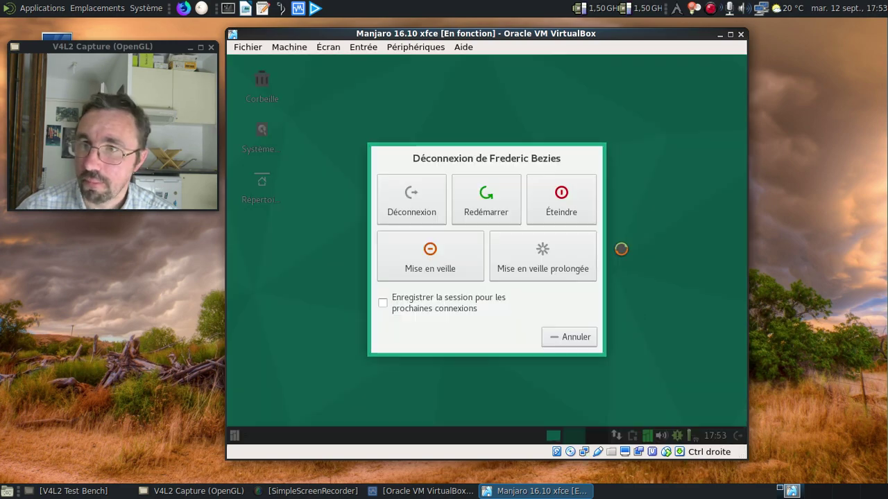
pyautogui.click(572, 203)
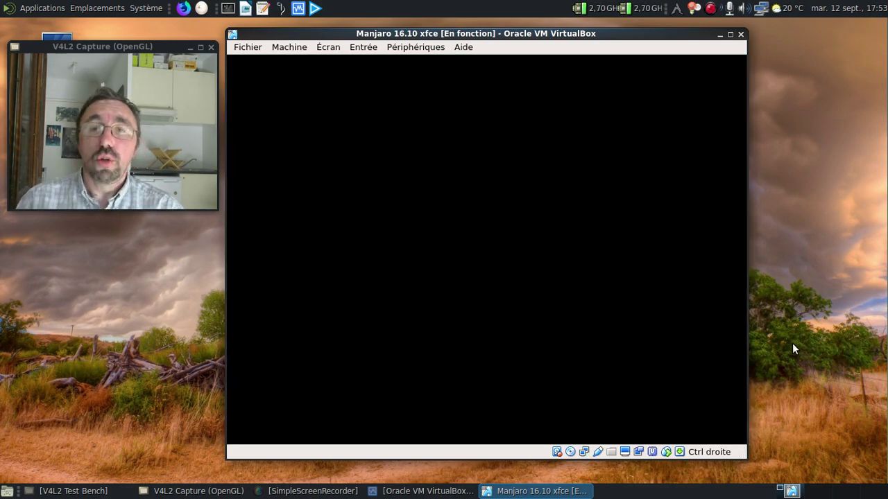